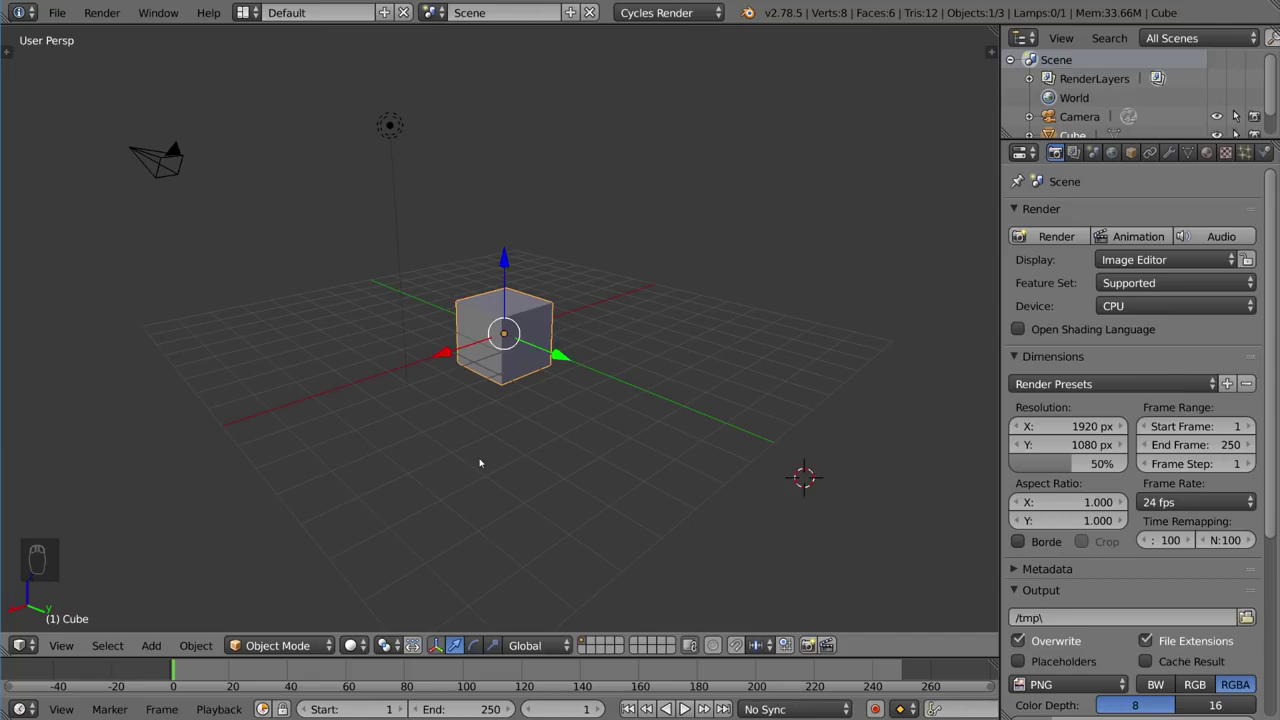
- Extrude a single upper corner vertex of the cube outward and upward in Edit Mode to form a loose edge
scroll(480, 463, "up", 5)
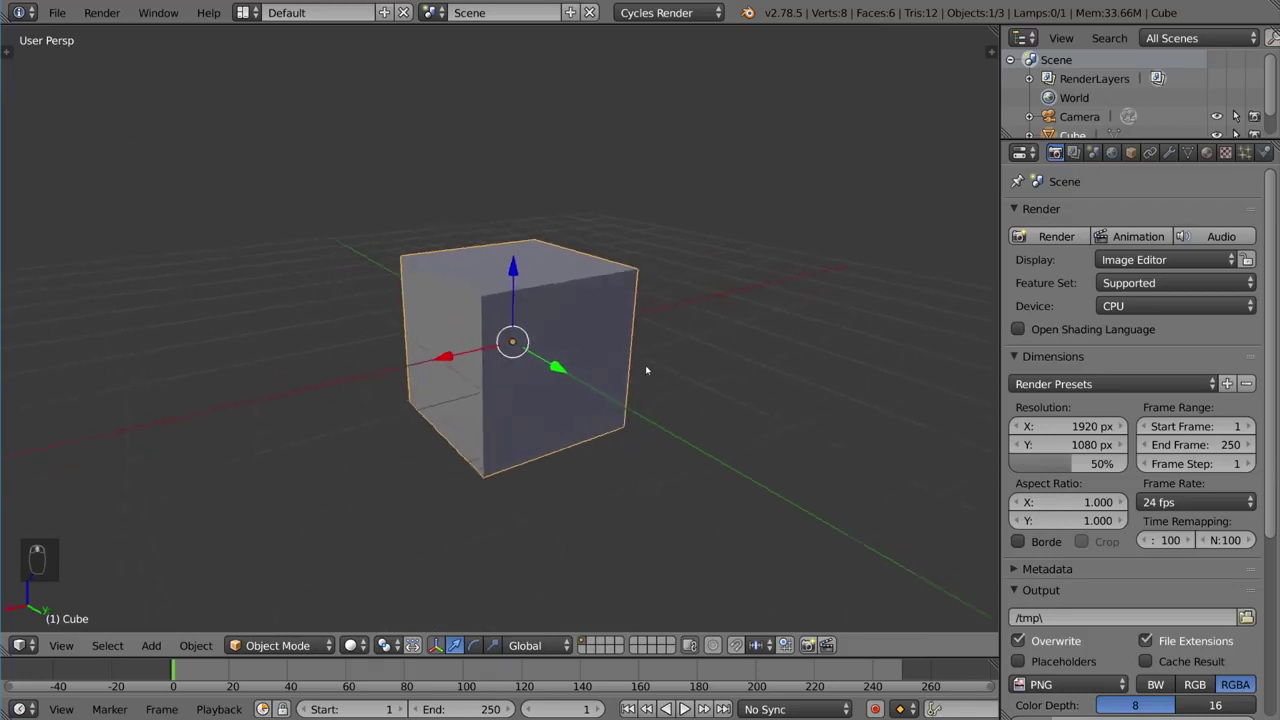
key("Tab")
middle_click_drag(620, 389, 630, 397)
right_click(400, 257)
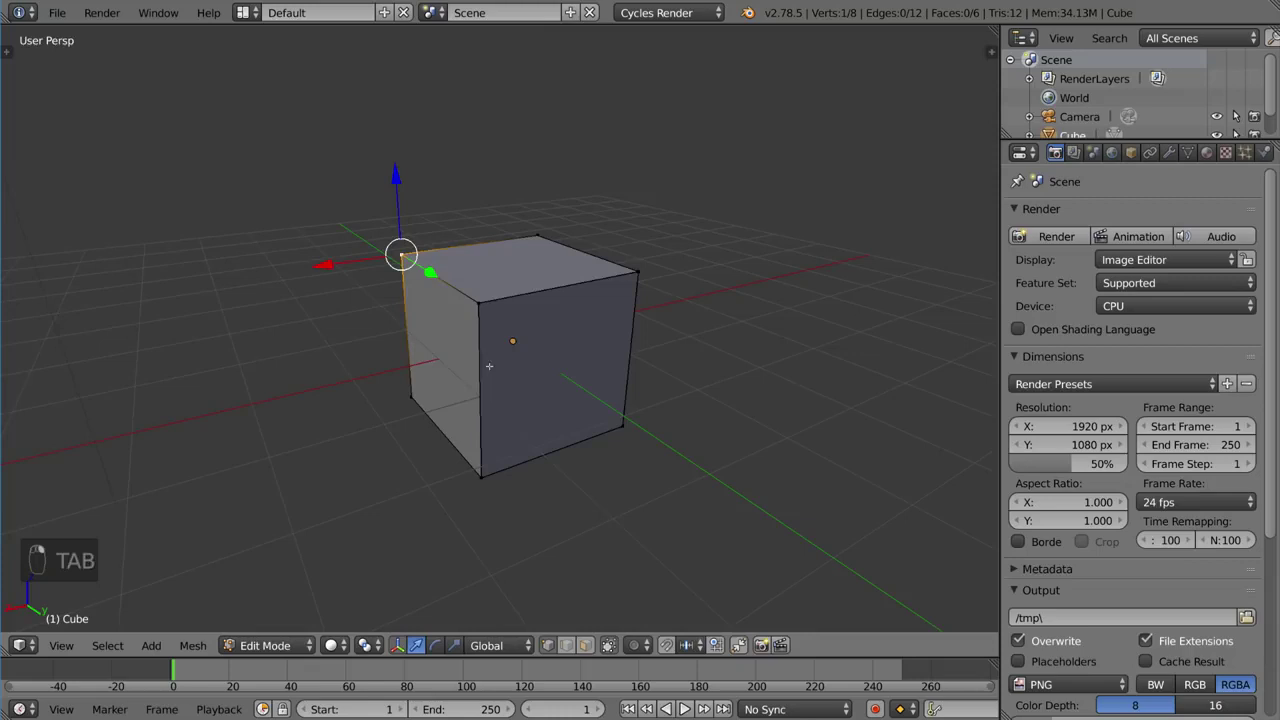
middle_click_drag(502, 390, 550, 391)
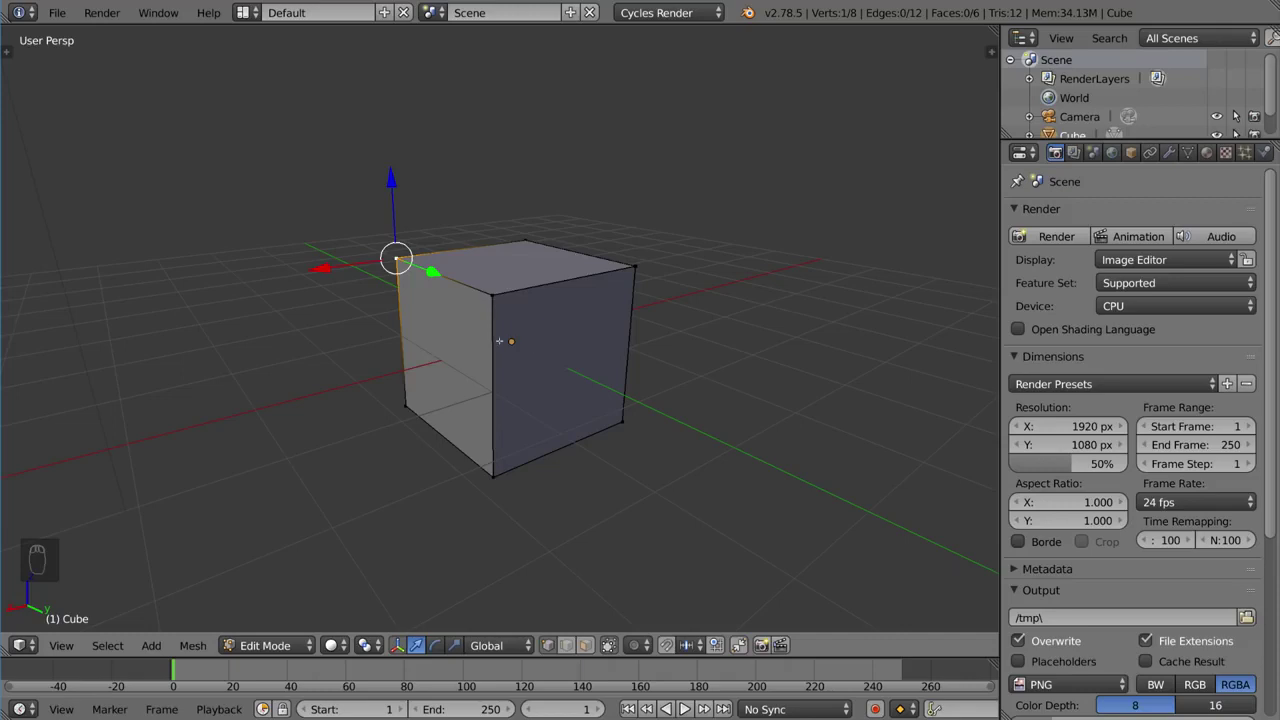
key("e")
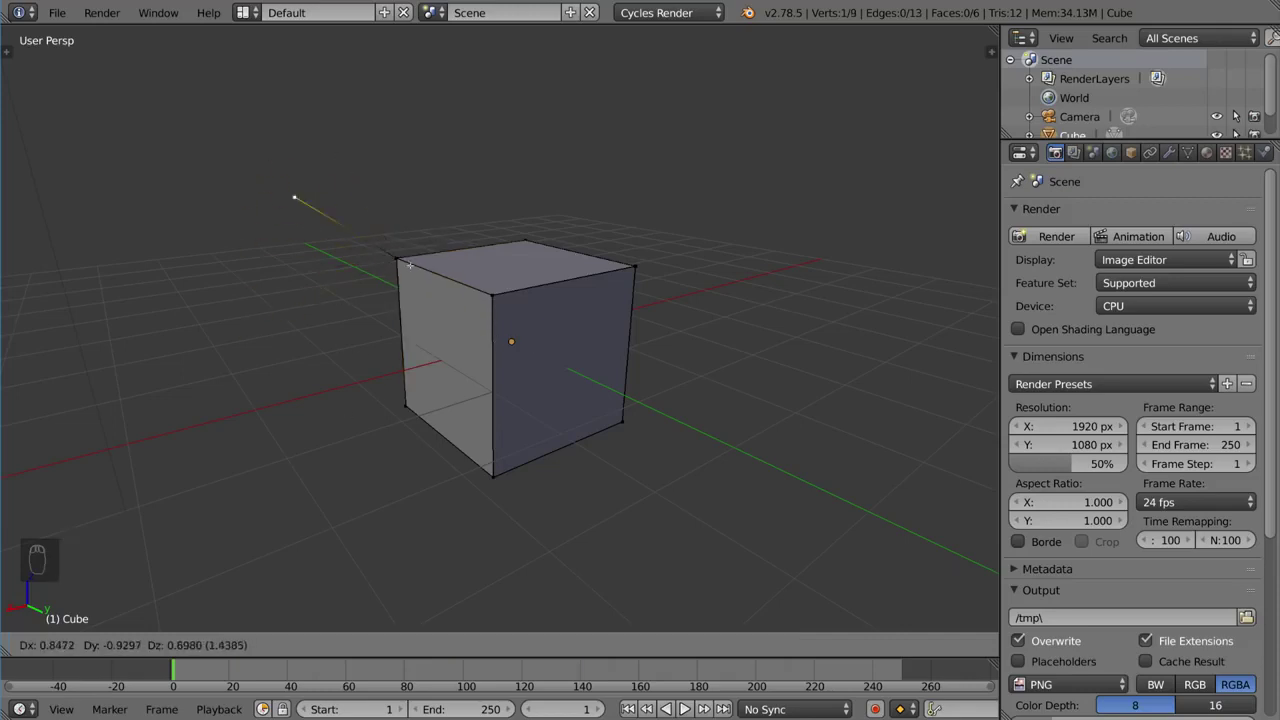
left_click(380, 256)
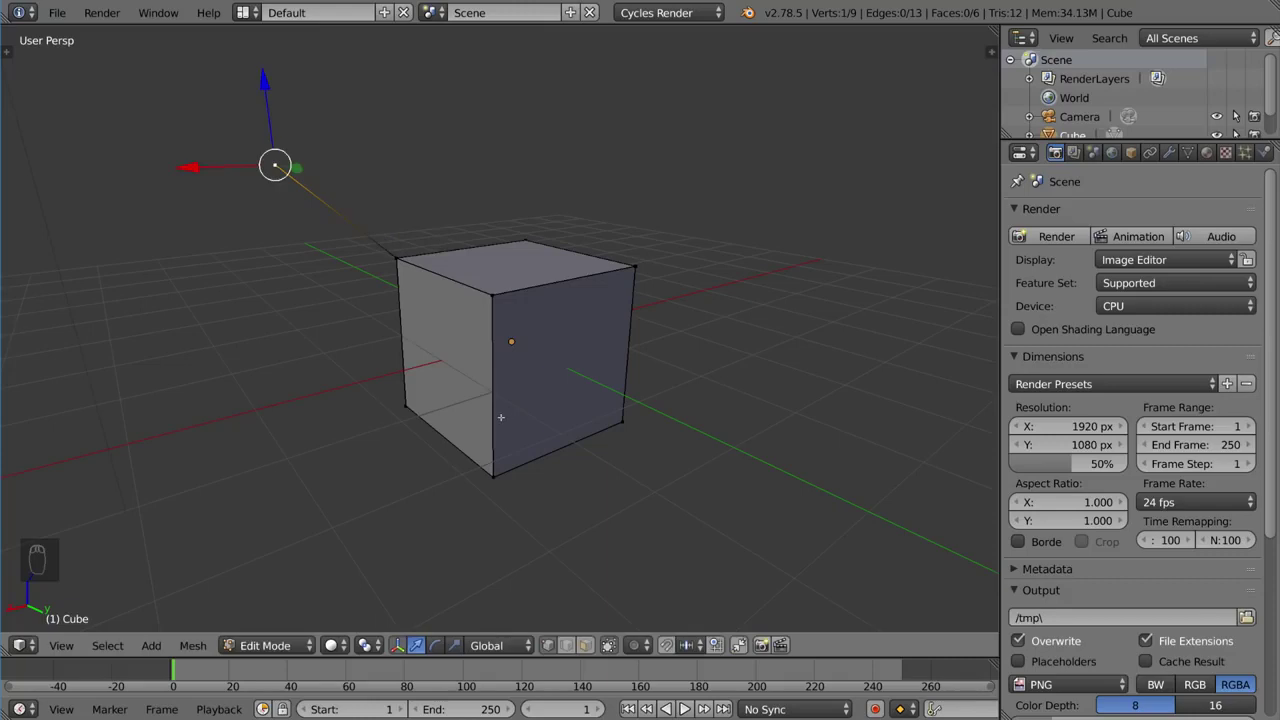
- Select the two vertices of the adjoining top edge and extrude that edge outward into a flat face
right_click(408, 268)
right_click(494, 297, "shift")
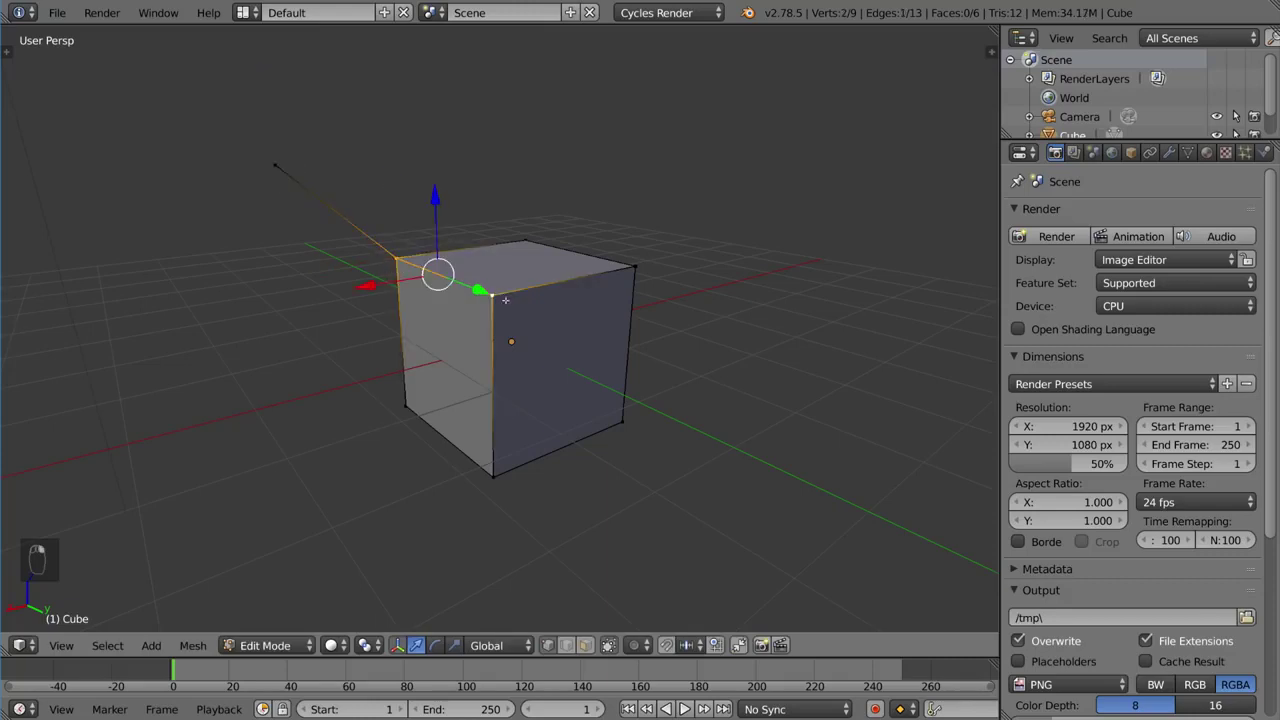
middle_click_drag(543, 331, 480, 314)
key("e")
left_click(320, 296)
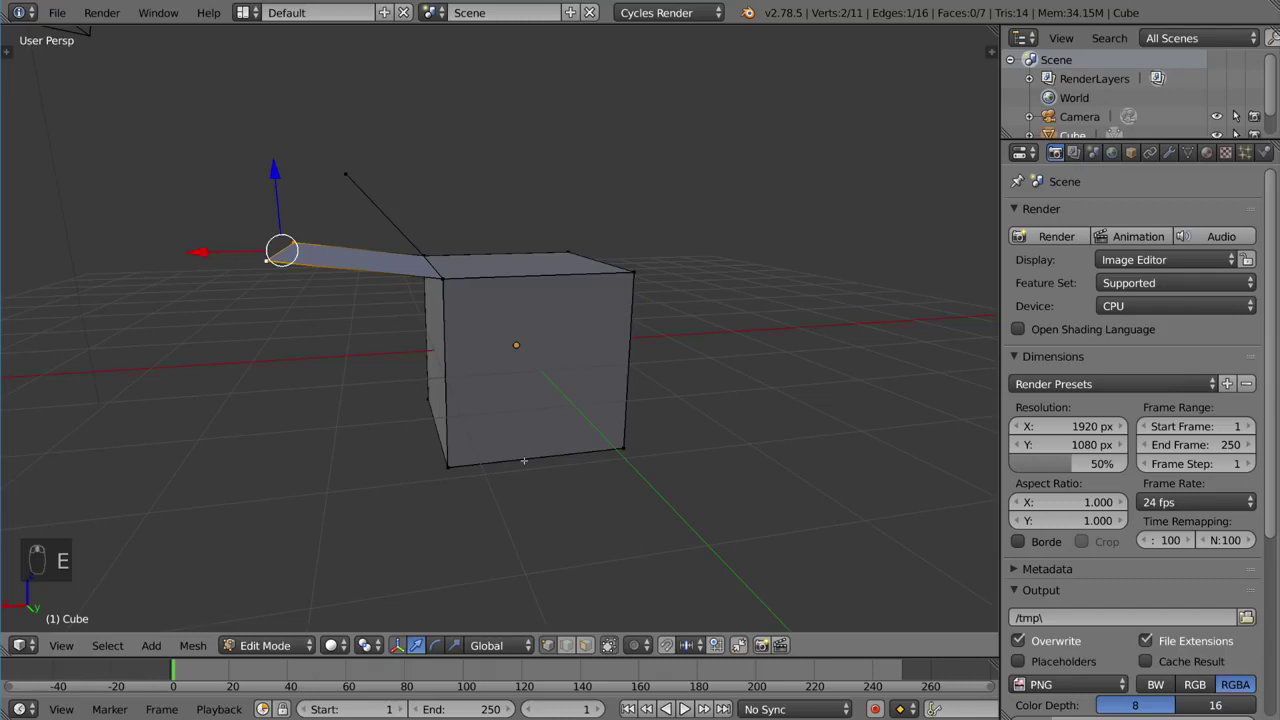
- Switch to face selection and extrude the cube's side face beneath the flap outward into a second block
key("ctrl+Tab")
left_click(552, 460)
middle_click_drag(482, 440, 549, 420)
right_click(440, 356)
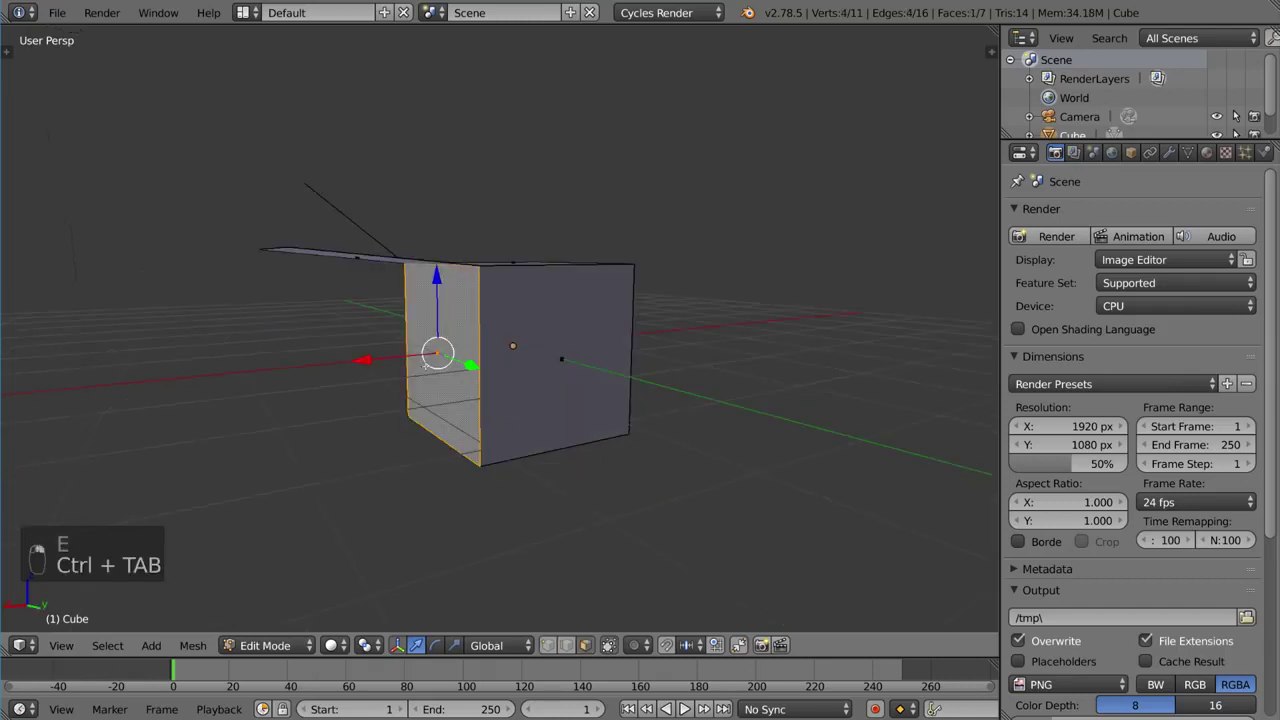
middle_click_drag(590, 372, 516, 374)
key("e")
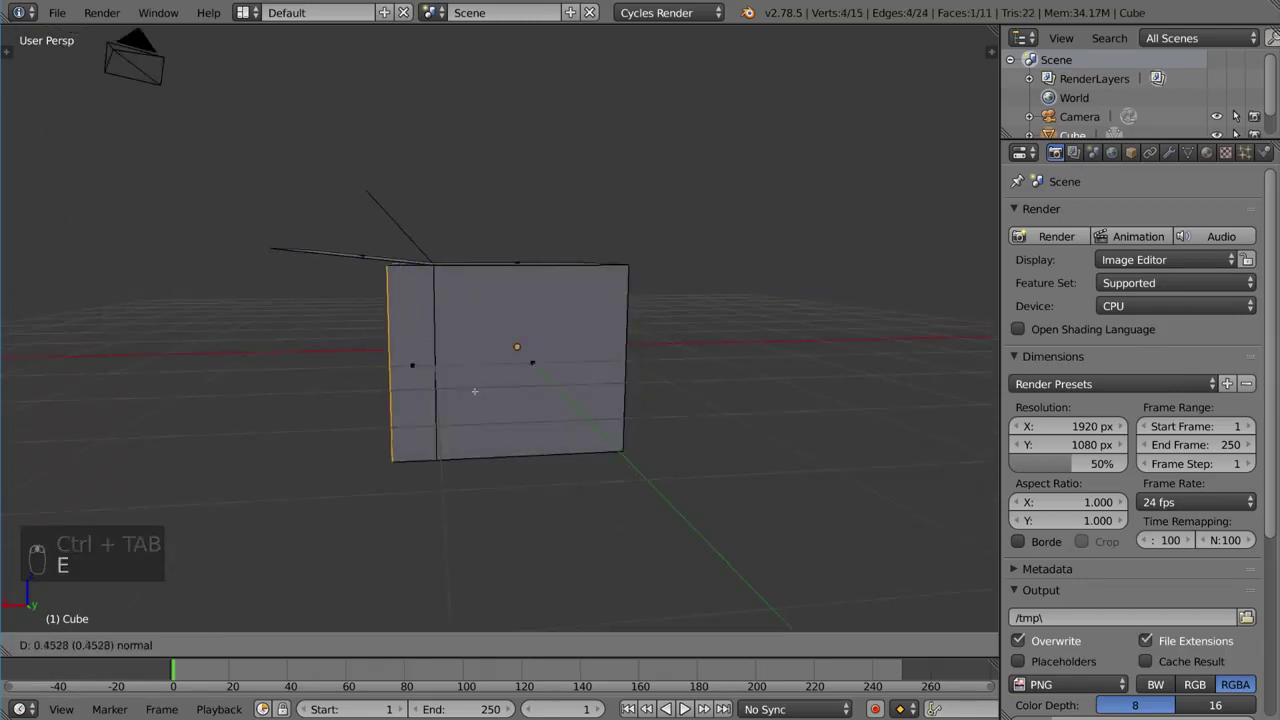
left_click(325, 400)
middle_click_drag(325, 400, 527, 380)
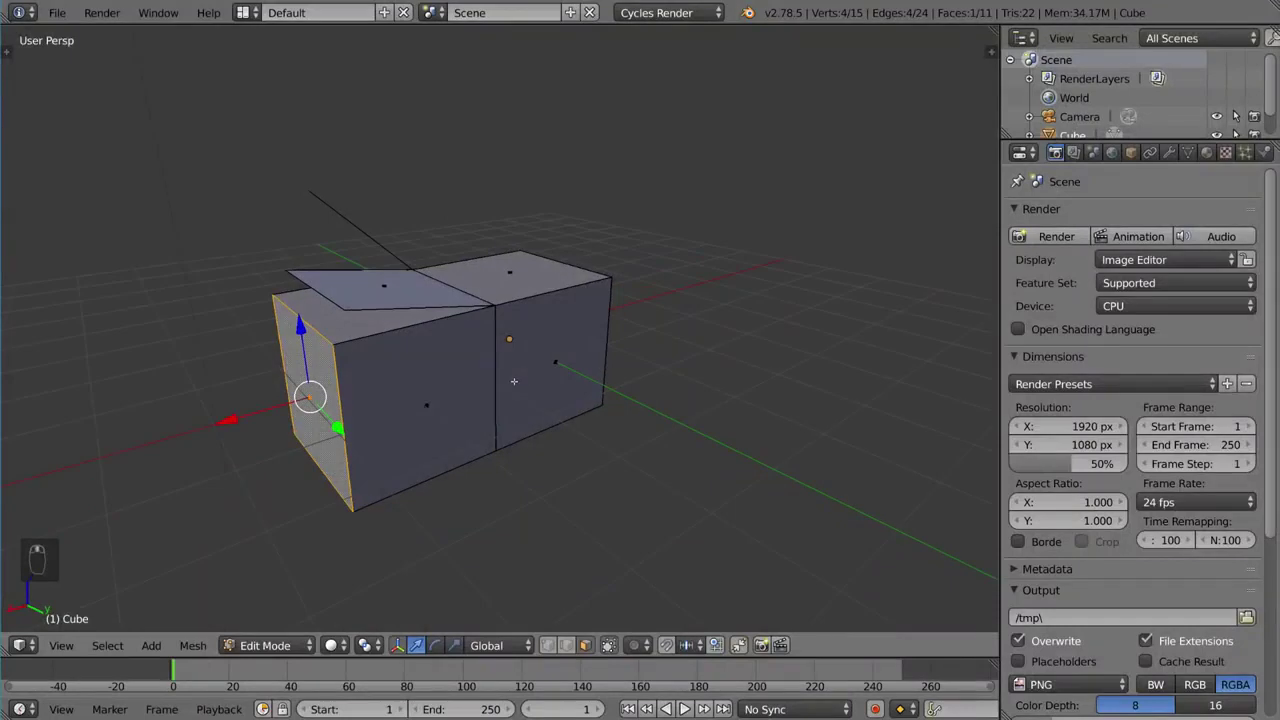
- Extrude the end face with zero offset so the new face stays in place, and try moving it freely
middle_click_drag(462, 406, 552, 378)
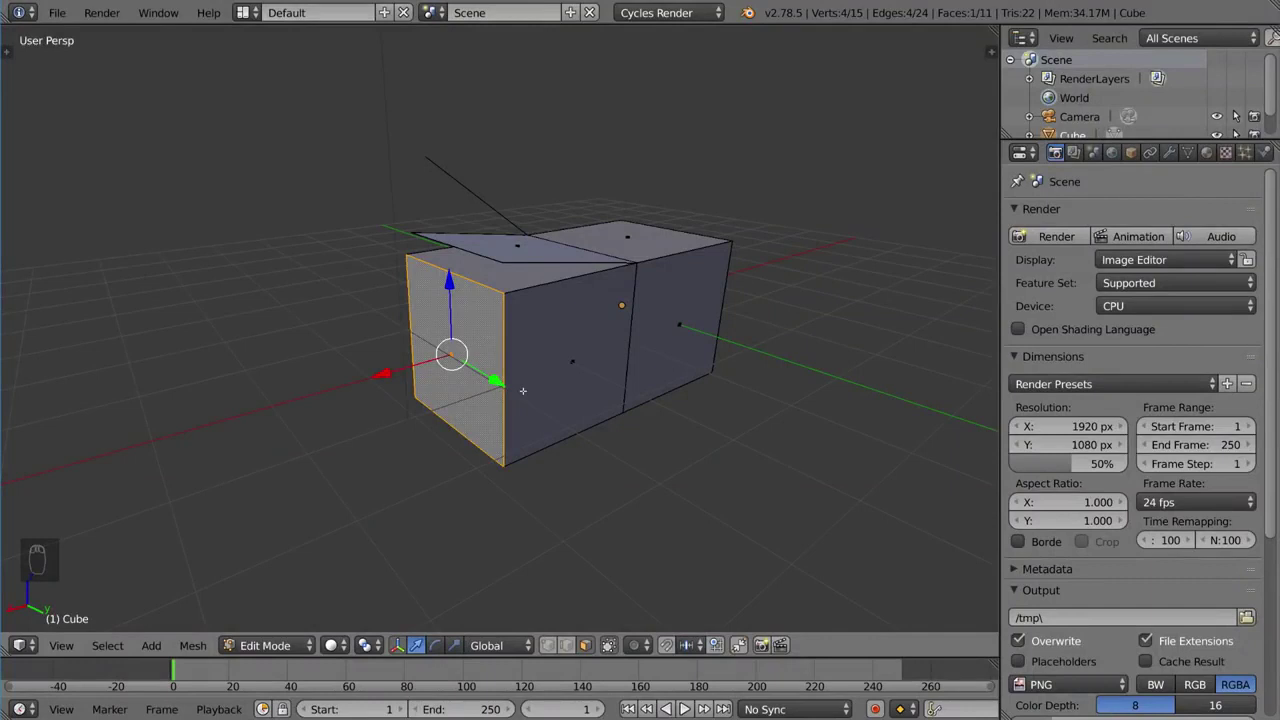
key("e")
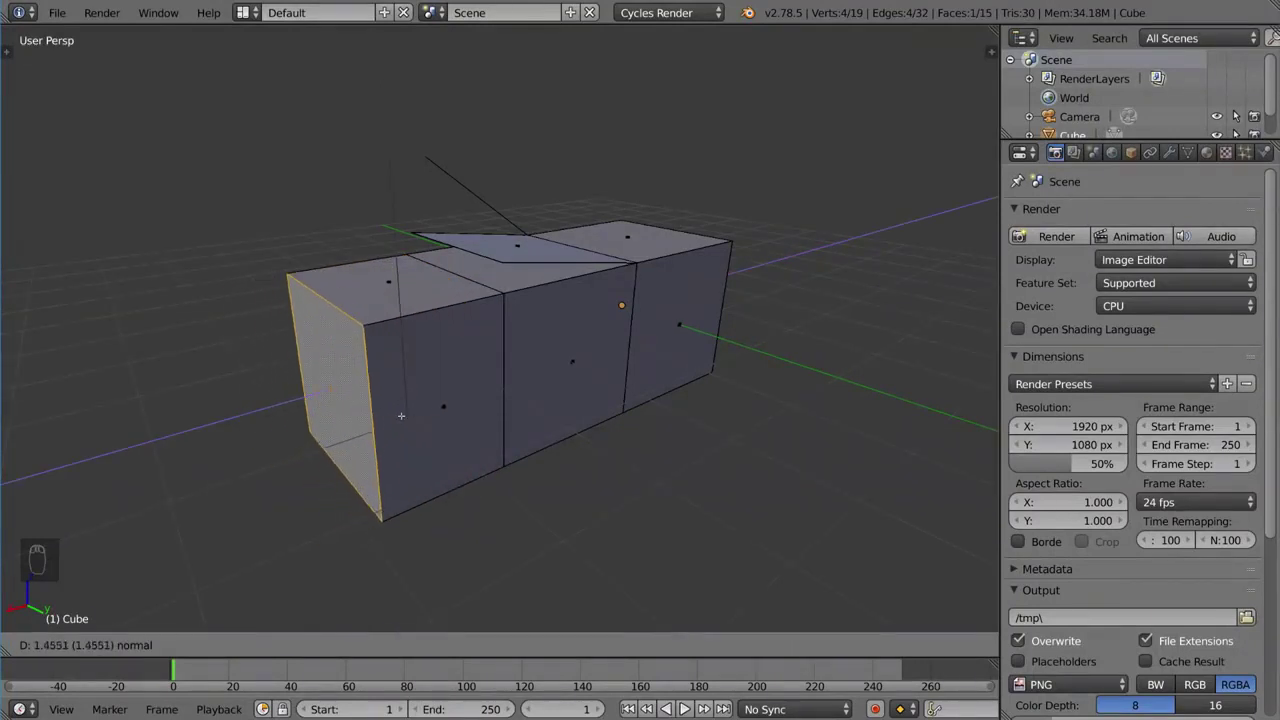
right_click(401, 415)
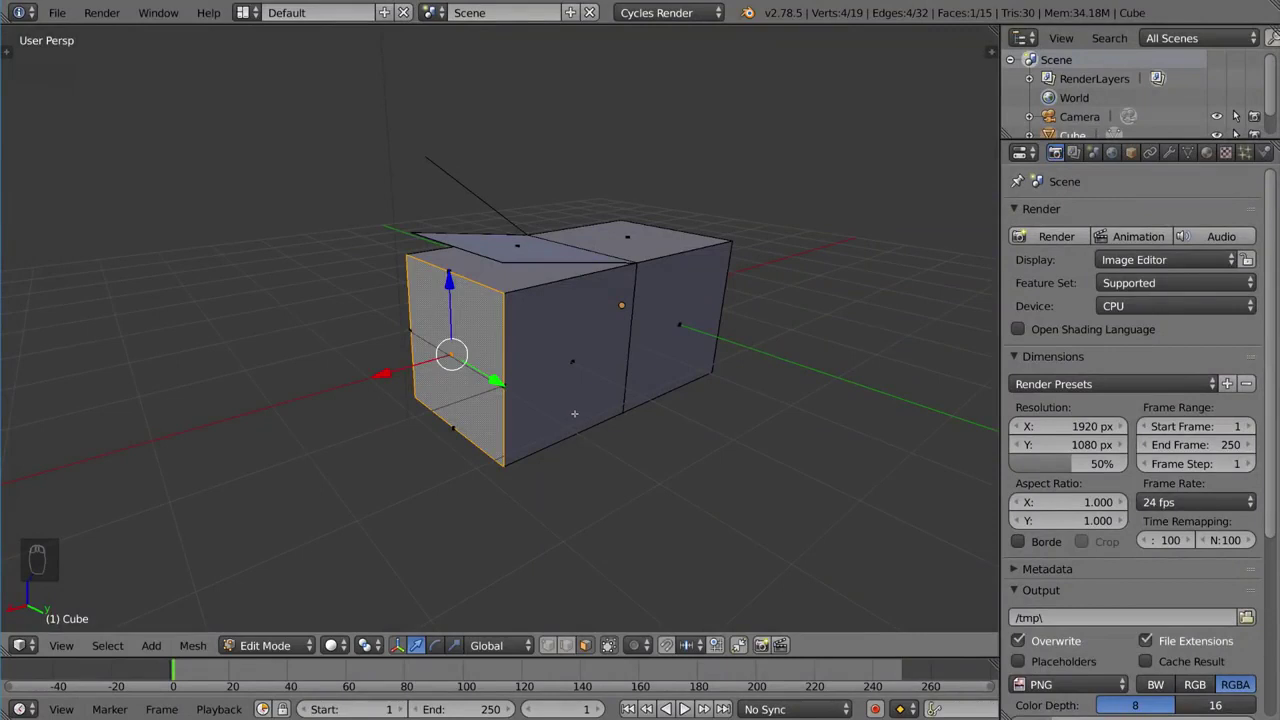
middle_click_drag(572, 412, 560, 403)
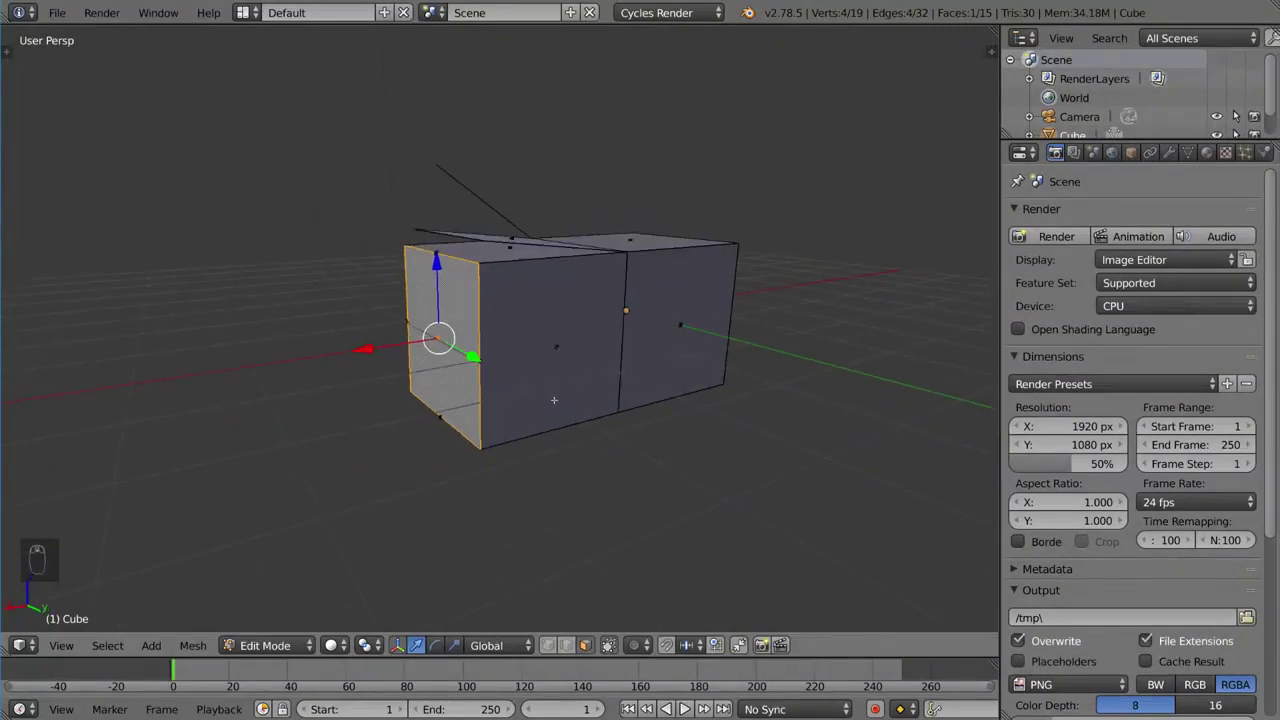
key("g")
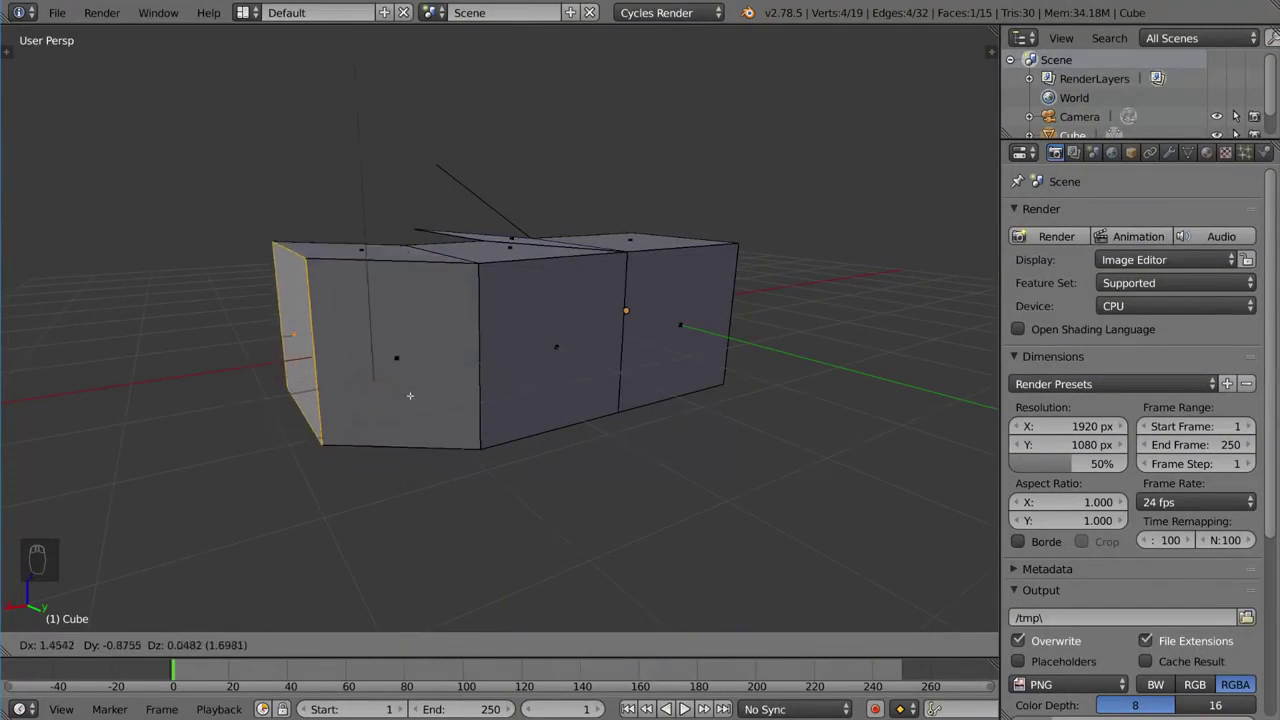
right_click(410, 394)
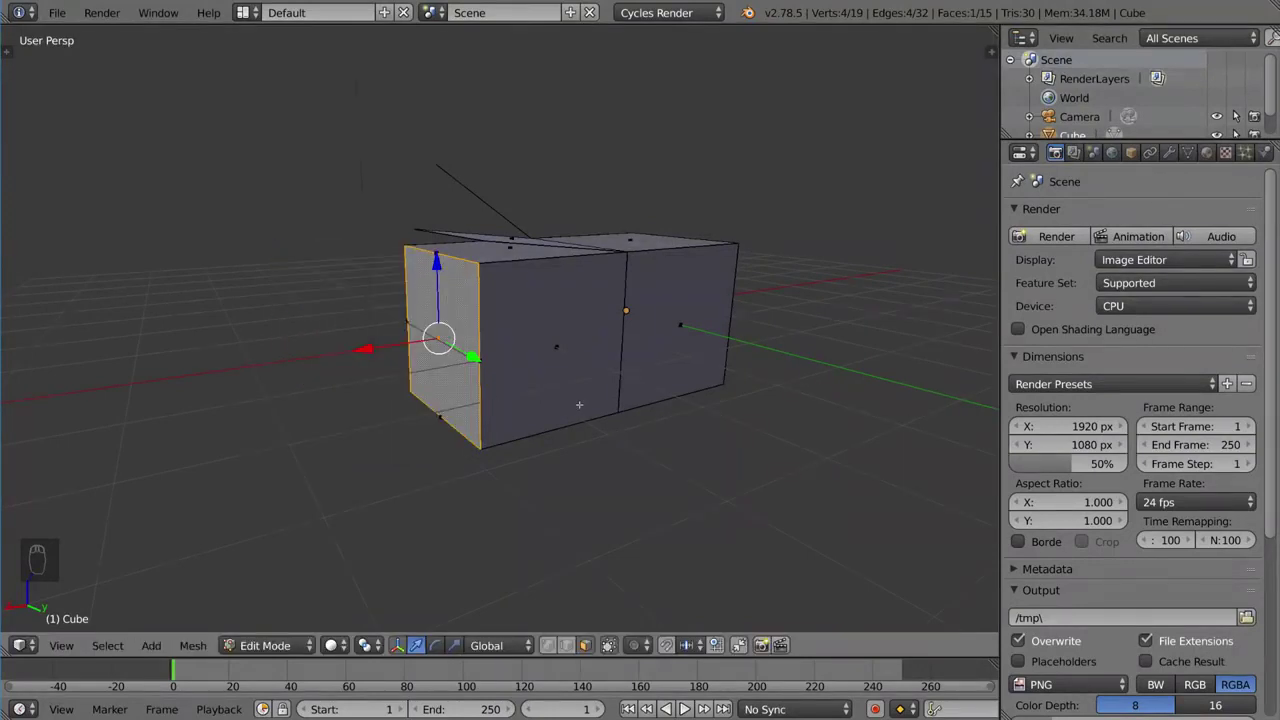
- Scale up the newly extruded end face and extrude it about 1.28 units into a larger block
key("s")
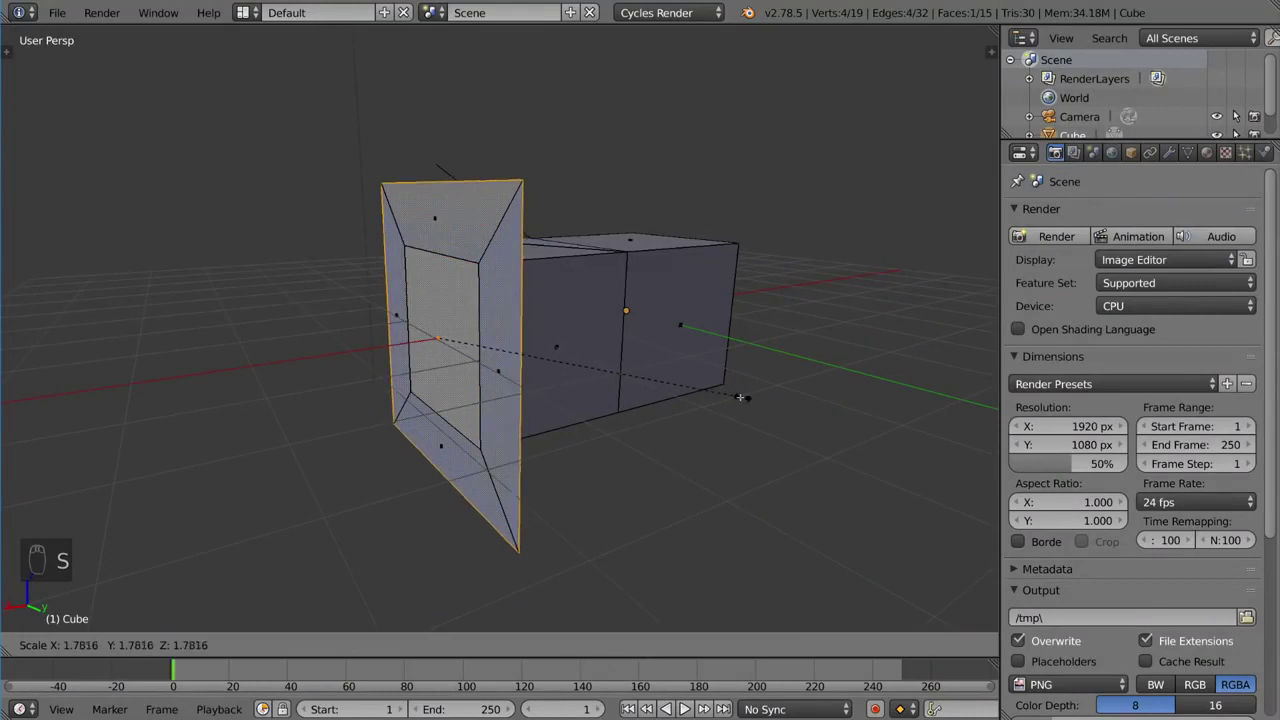
left_click(443, 337)
key("e")
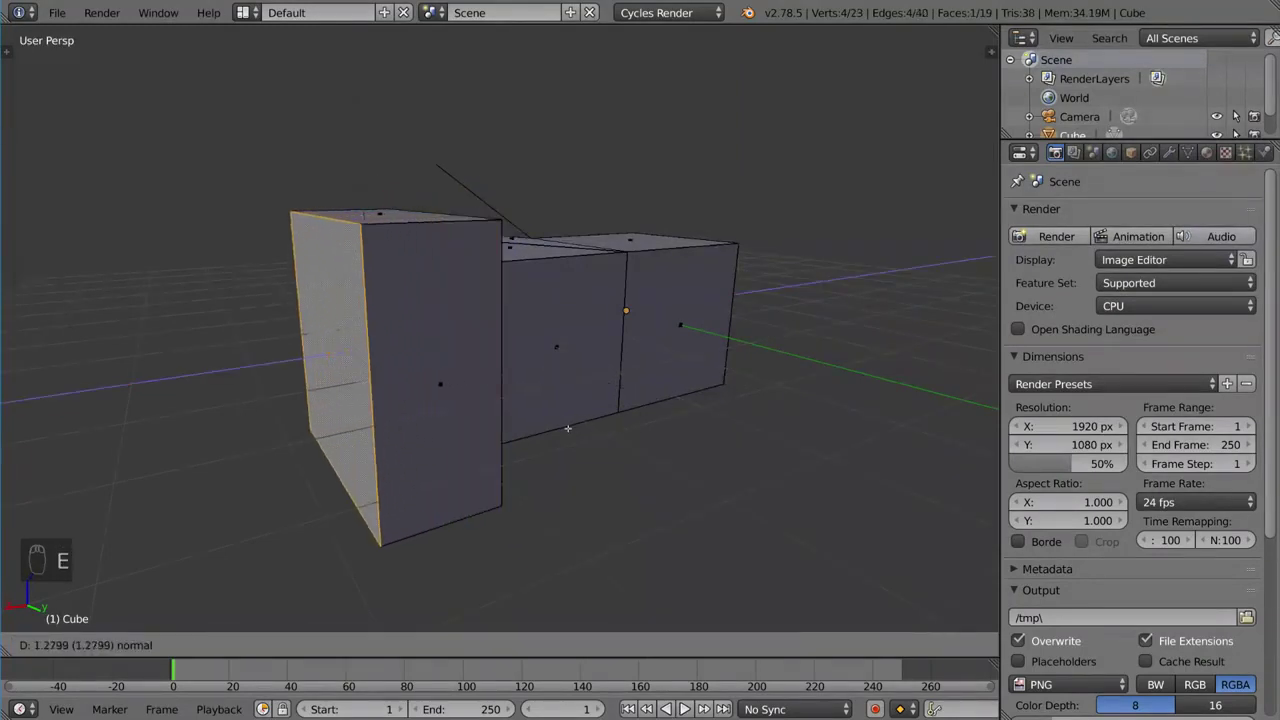
left_click(566, 429)
middle_click_drag(566, 429, 550, 396)
- Extrude the end face in place, enlarge it, and extrude it outward to add a still larger block
key("e")
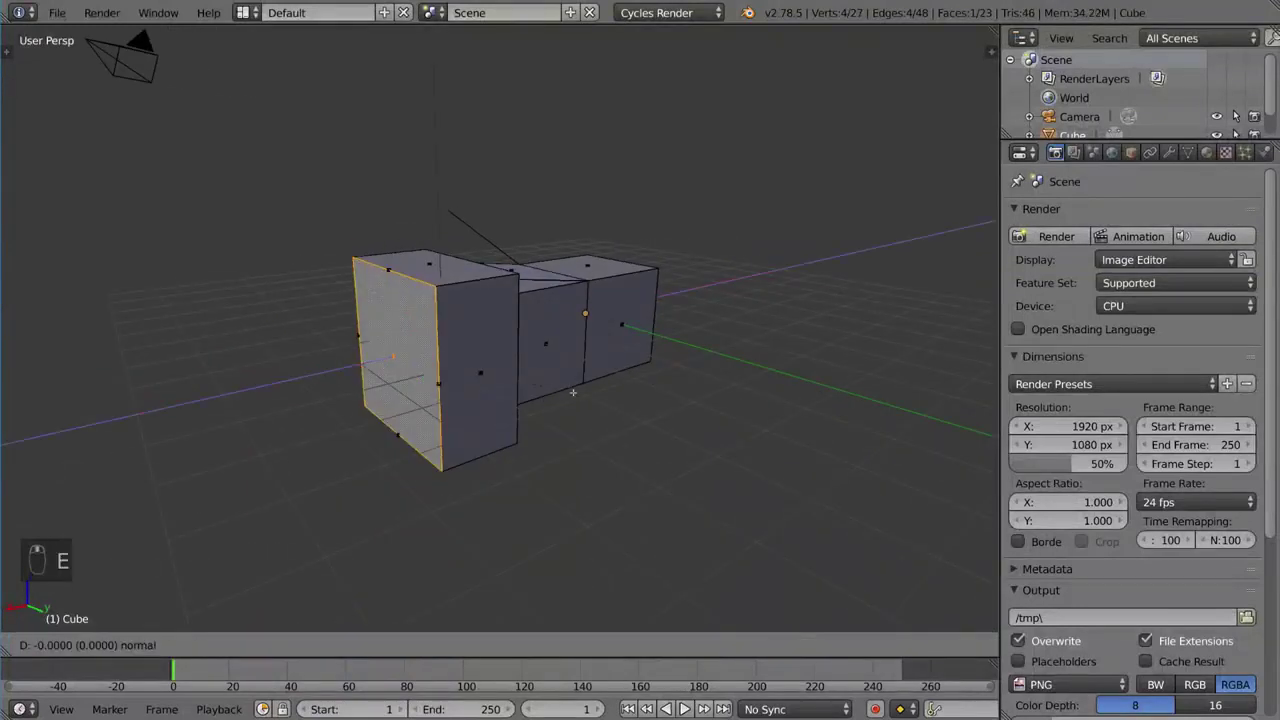
key("s")
left_click(635, 394)
middle_click_drag(635, 394, 590, 388)
key("e")
left_click(546, 401)
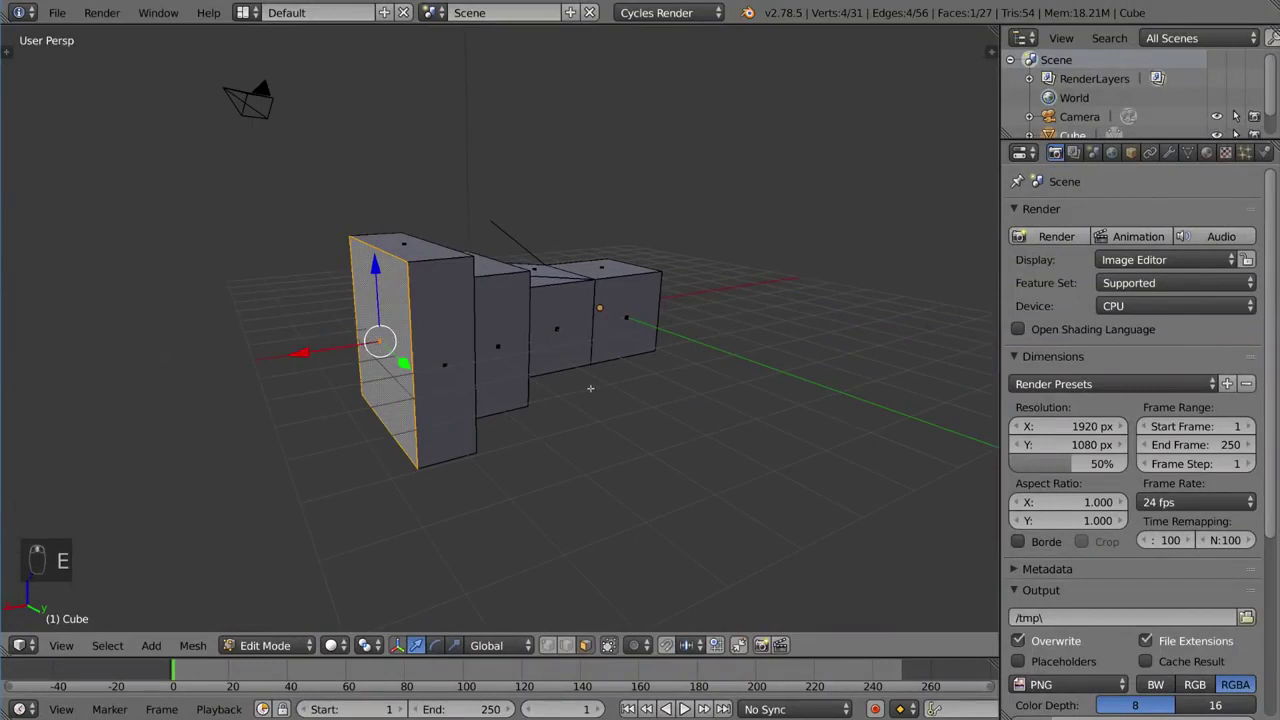
- Extrude the end face in place, scale it down, and extrude it outward to add a narrower block
key("e")
left_click(597, 389)
key("s")
left_click(531, 407)
key("e")
left_click(480, 411)
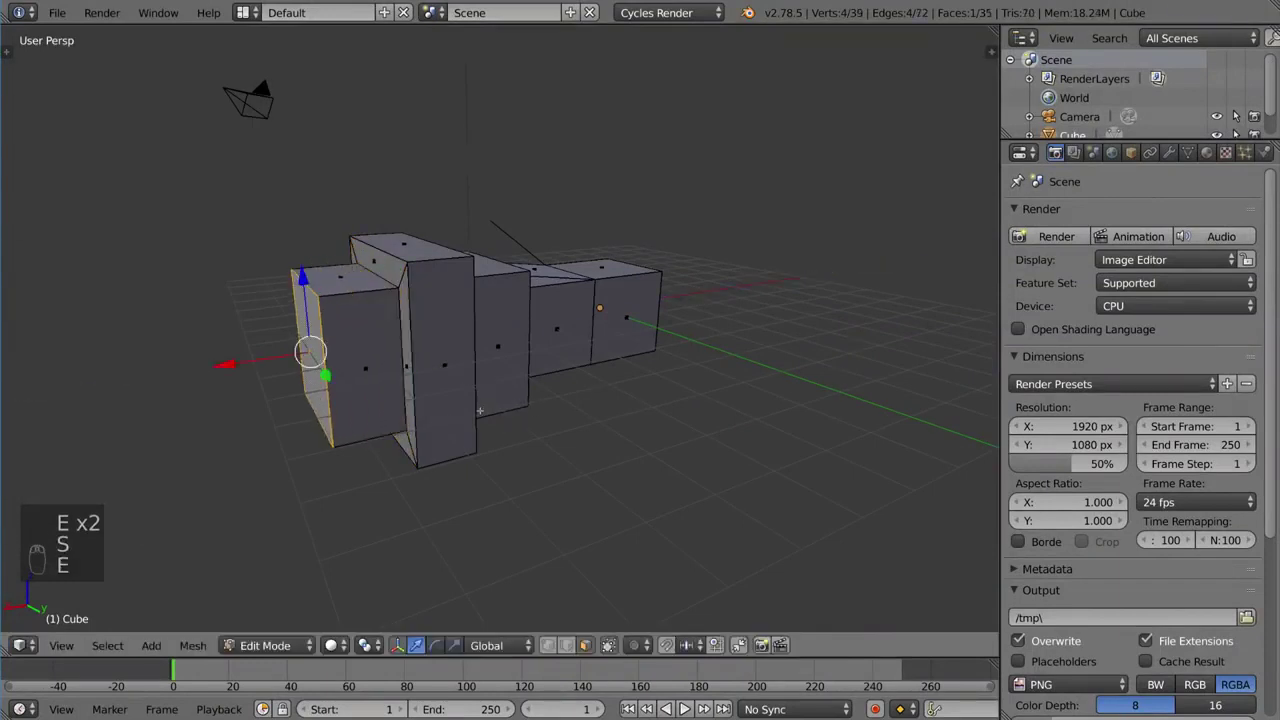
- Extrude the narrower block's end face in place, scale it up, and start another outward extrusion
key("e")
key("s")
left_click(606, 400)
key("e")
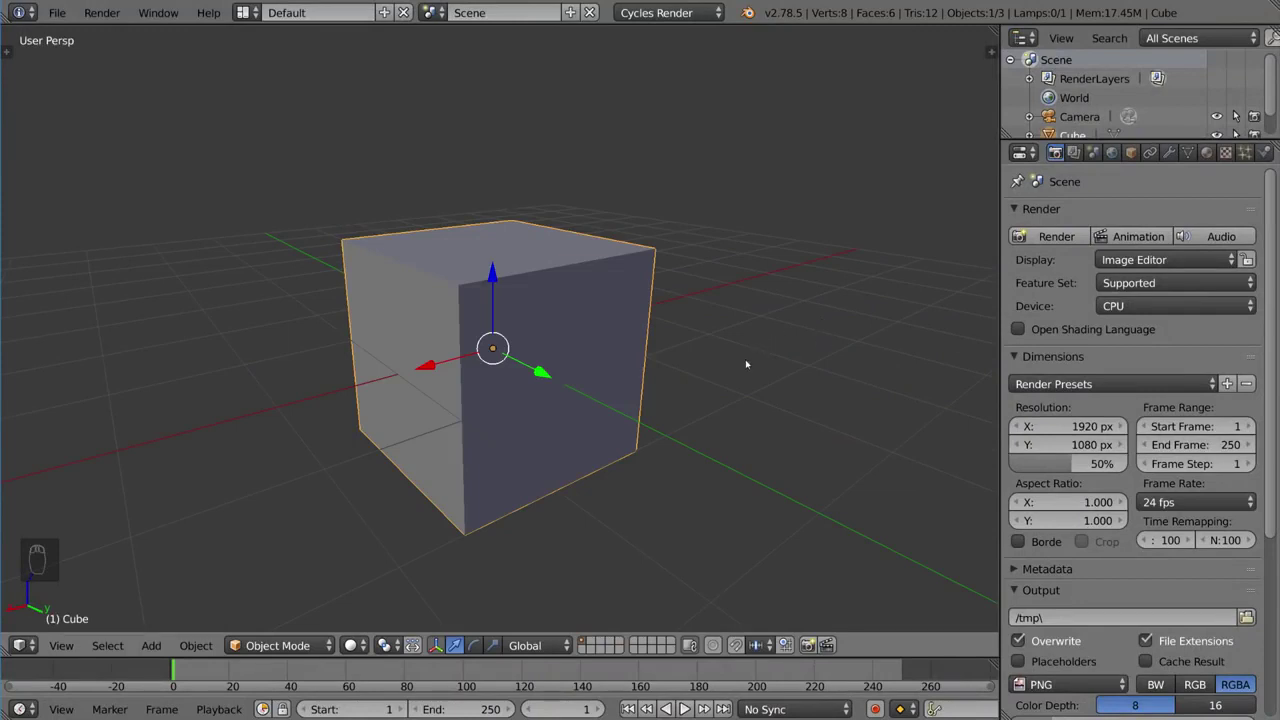
- Enter Edit Mode on the fresh cube and extrude a chain of four vertices from an upper corner at freely placed points
scroll(718, 367, "down", 3)
middle_click_drag(709, 366, 562, 372)
key("Tab")
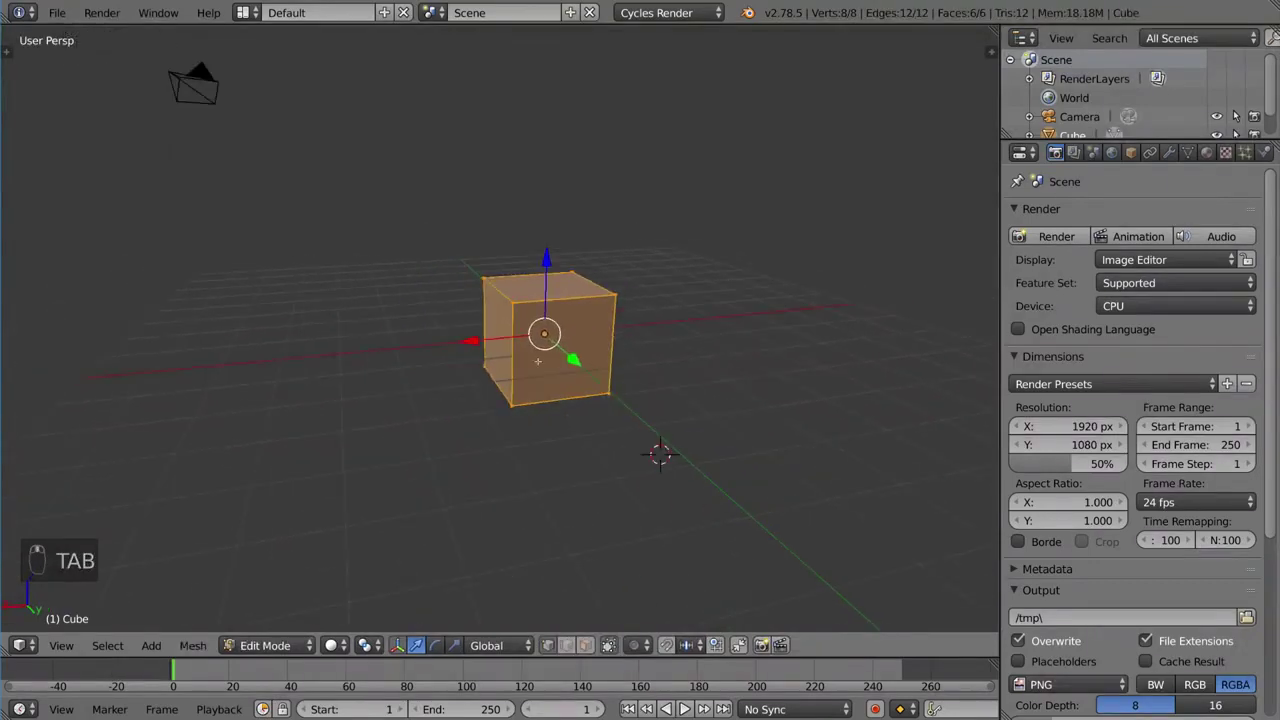
right_click(512, 406)
middle_click_drag(512, 406, 493, 408)
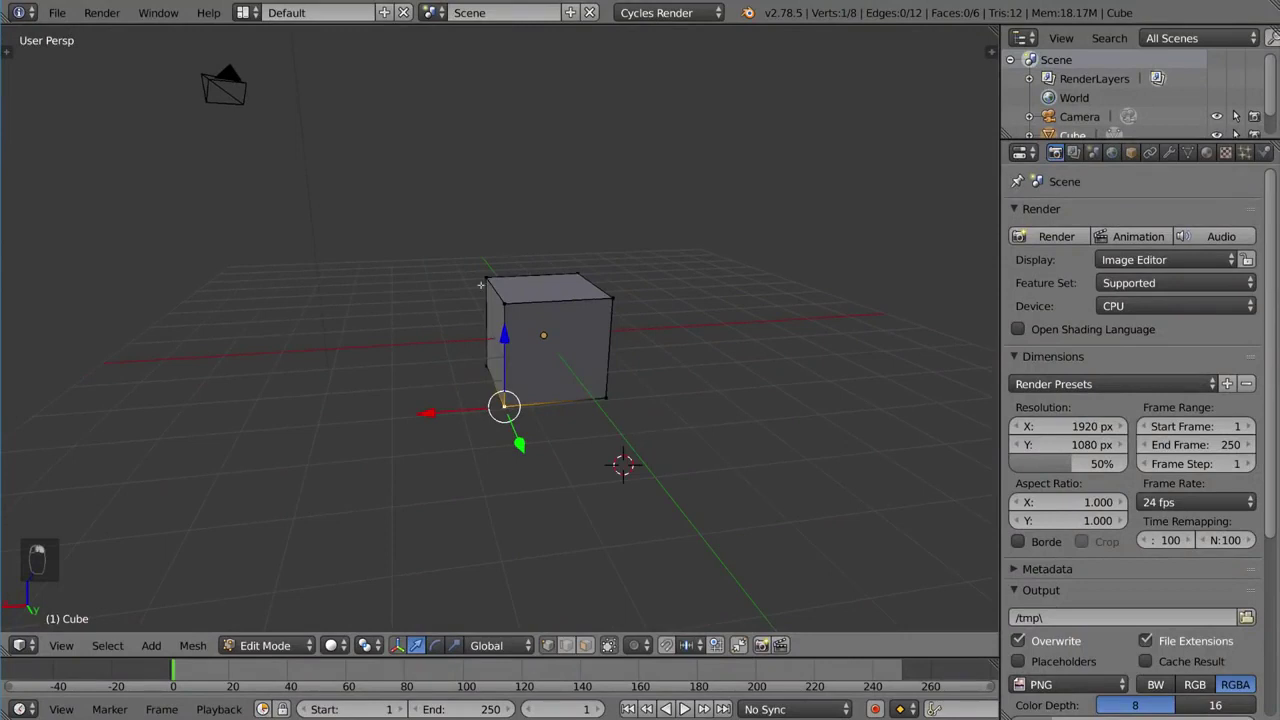
right_click(481, 285)
middle_click_drag(481, 285, 563, 289)
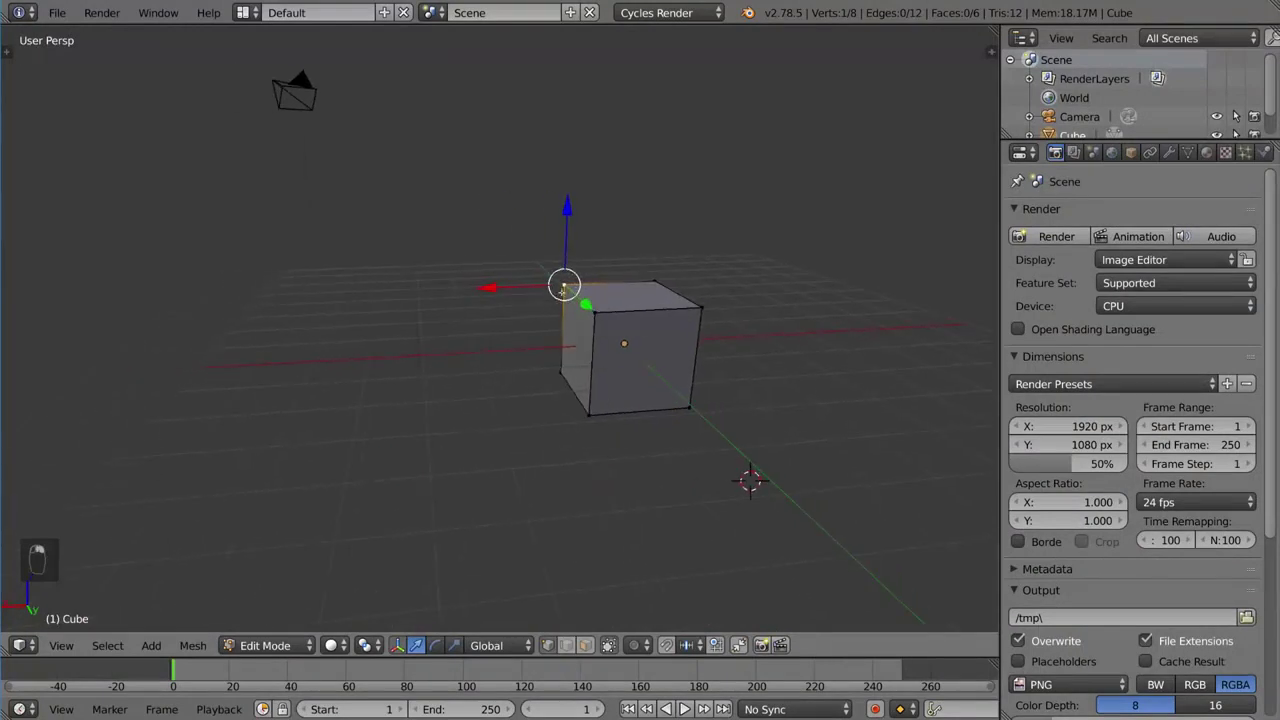
left_click(420, 243, "ctrl")
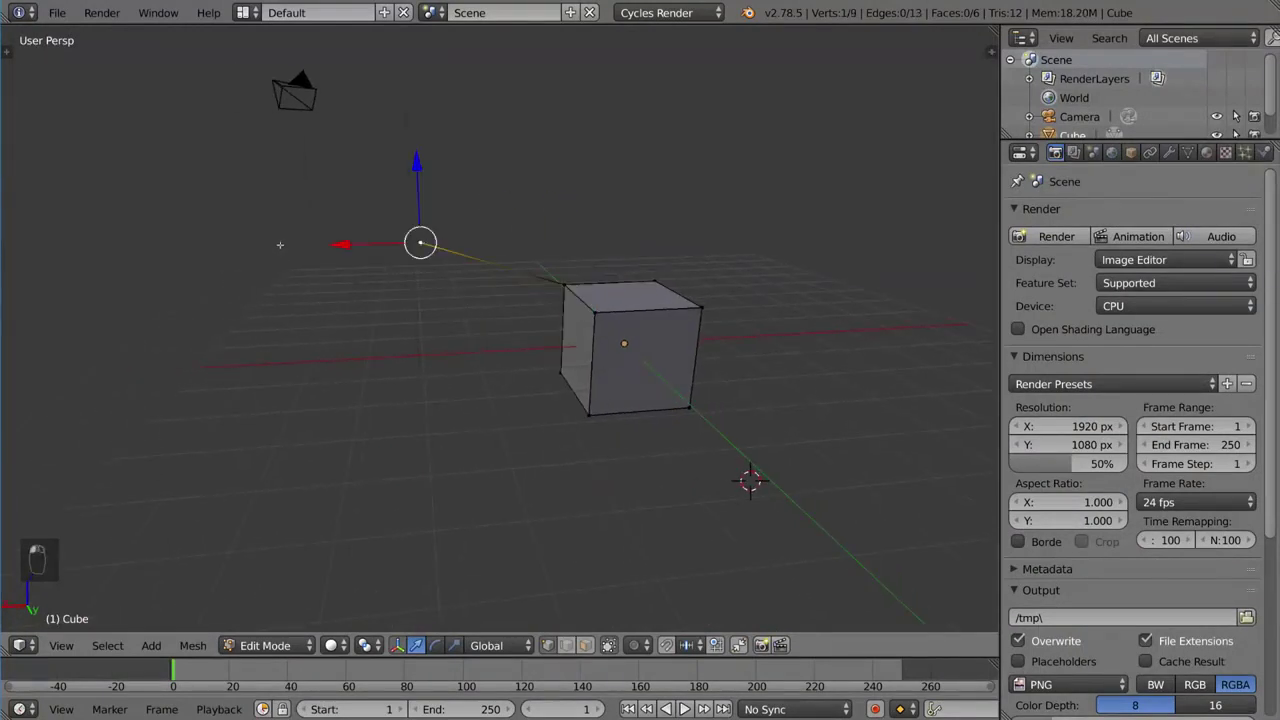
left_click(260, 203, "ctrl")
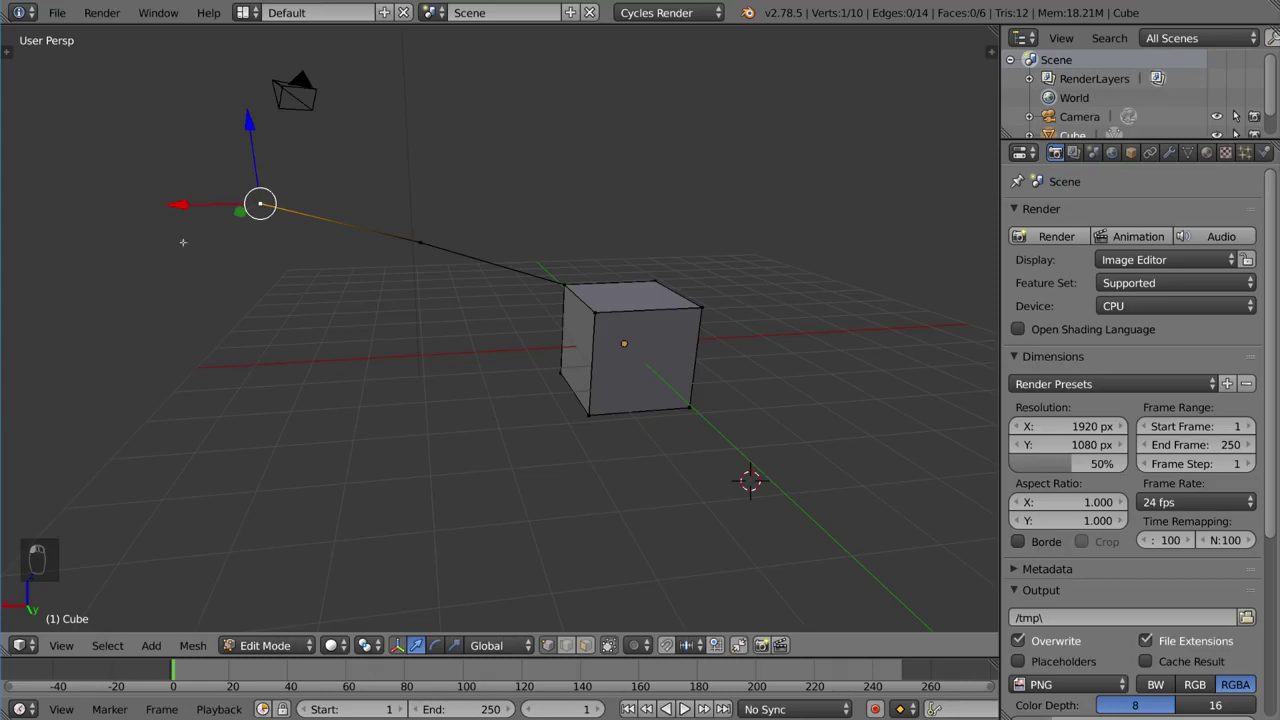
left_click(186, 166, "ctrl")
scroll(186, 166, "down", 2)
left_click(311, 112, "ctrl")
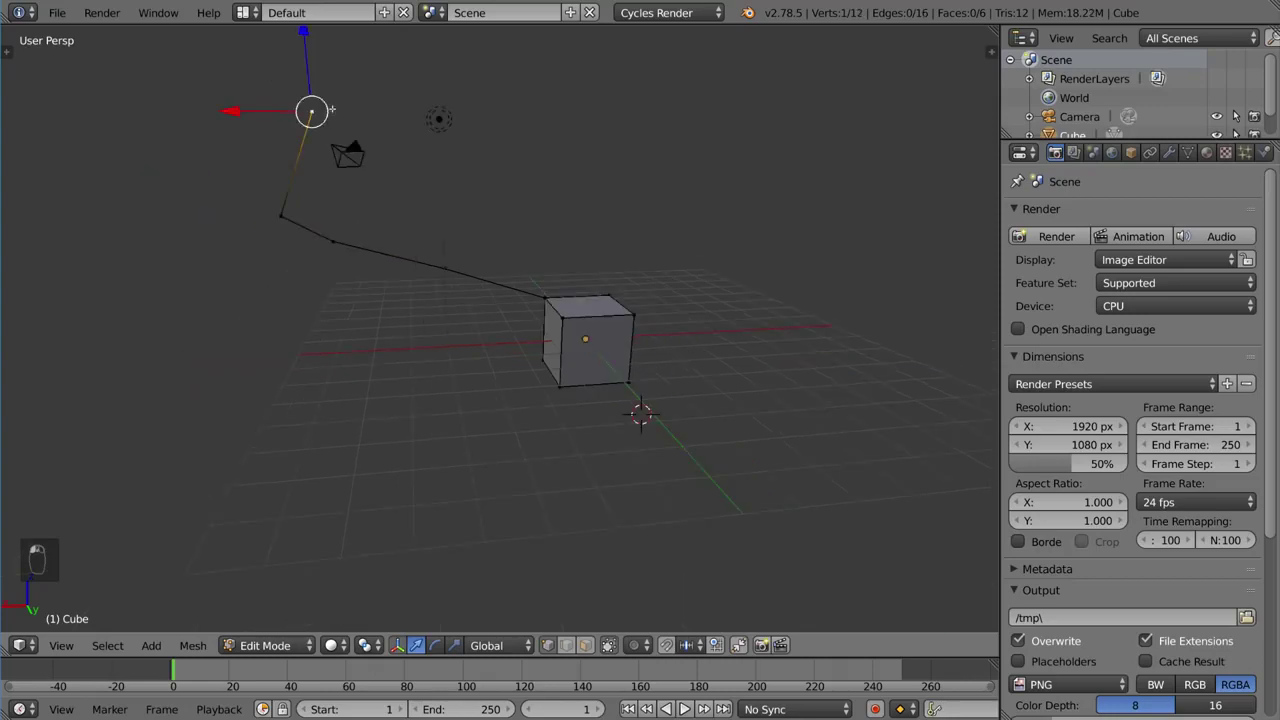
- Continue the vertex chain with nine more placed points, forming a wide outer loop around the cube
left_click(575, 89, "ctrl")
left_click(708, 147, "ctrl")
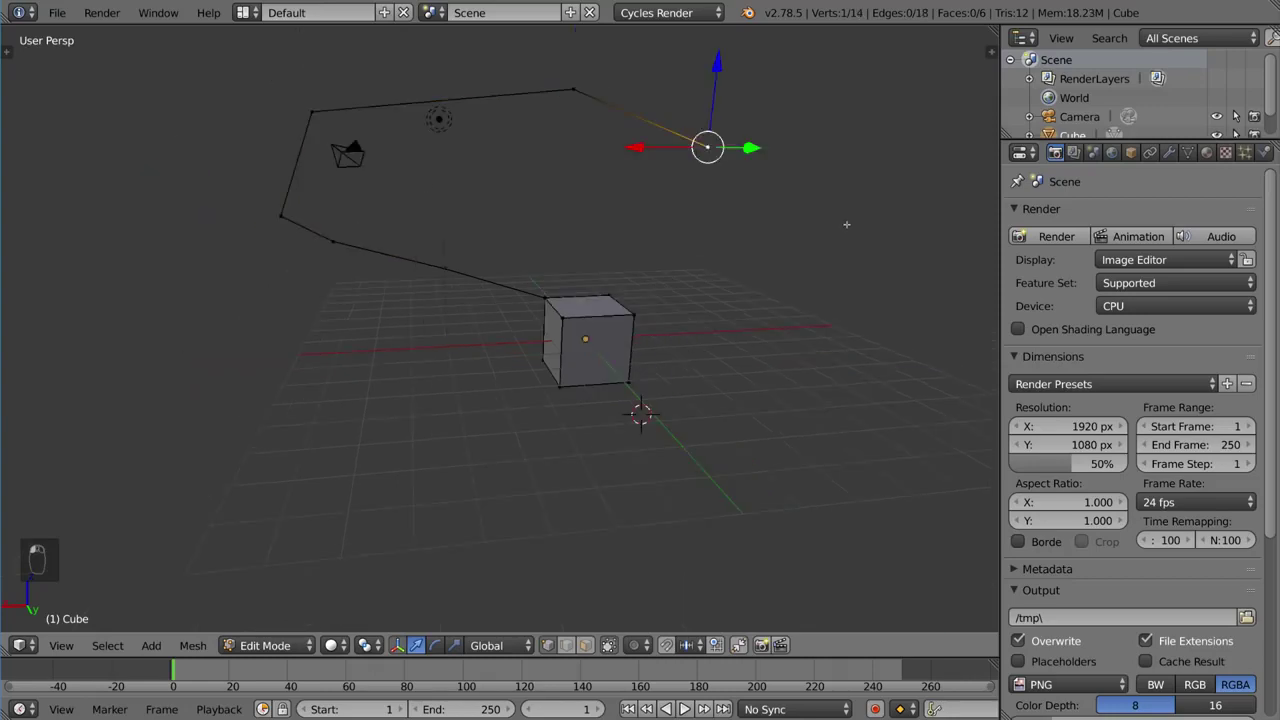
left_click(846, 224, "ctrl")
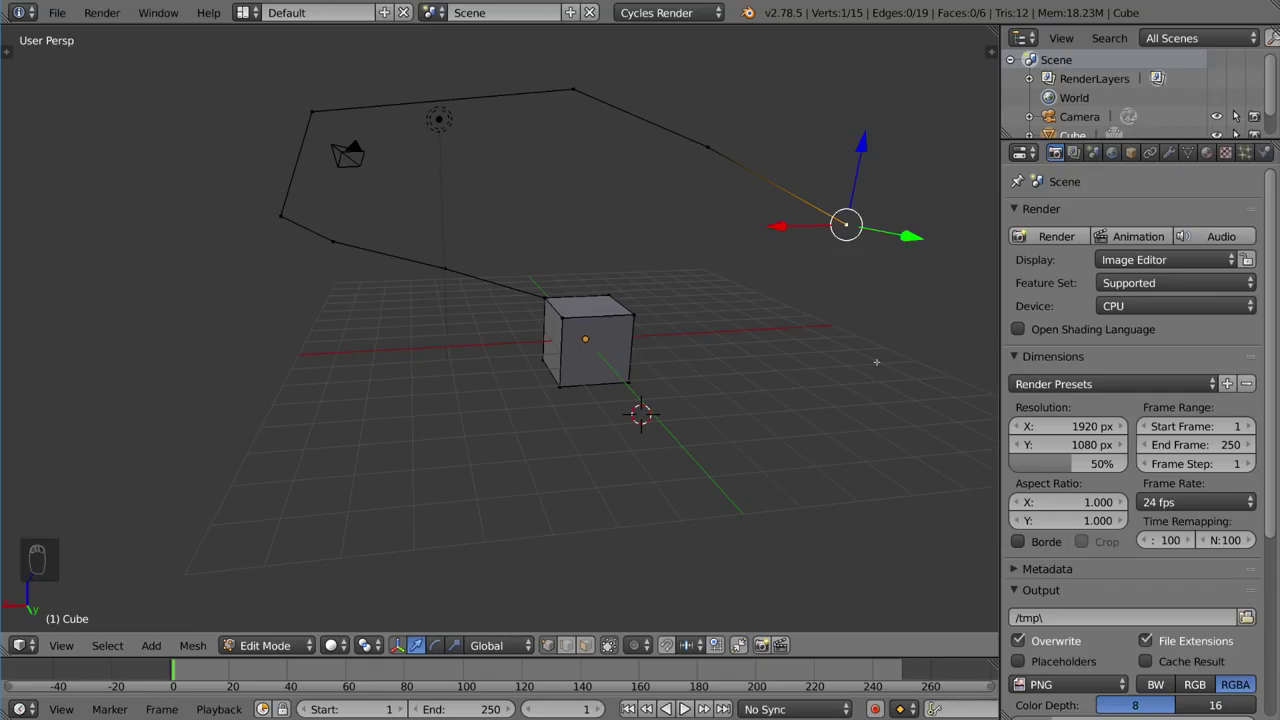
left_click(876, 362, "ctrl")
left_click(779, 477, "ctrl")
left_click(500, 527, "ctrl")
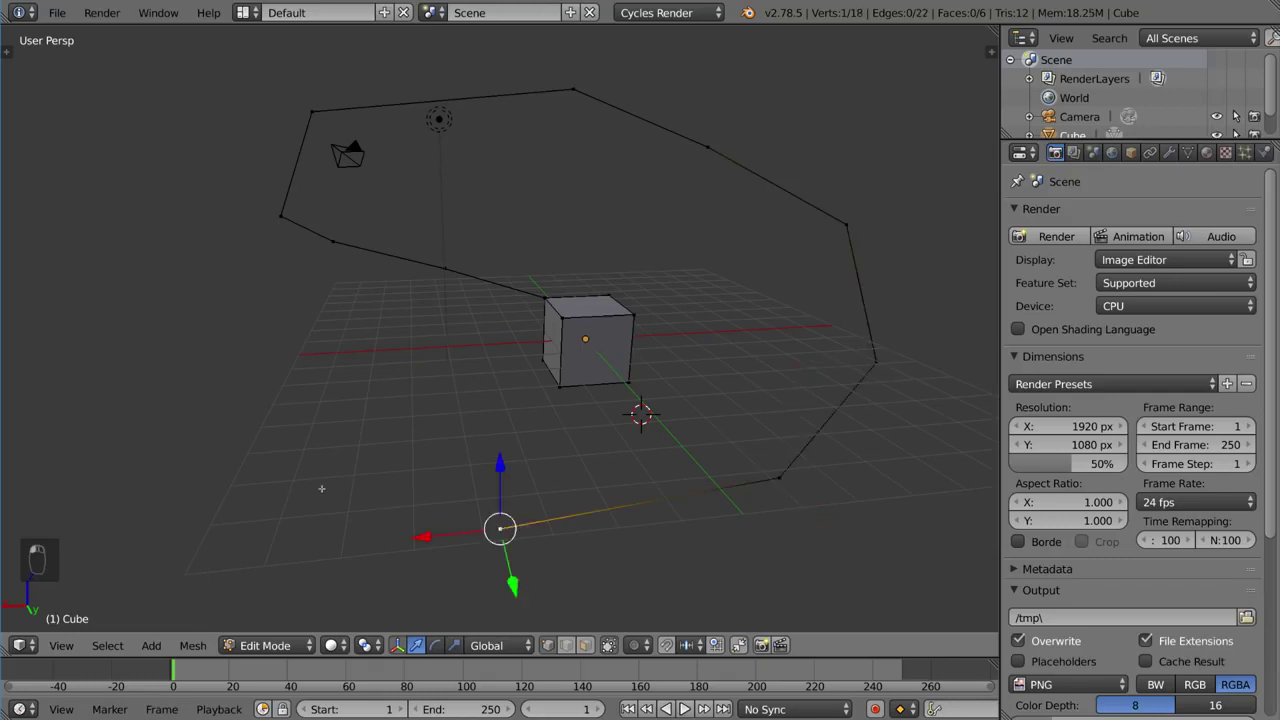
left_click(292, 481, "ctrl")
left_click(202, 378, "ctrl")
left_click(165, 261, "ctrl")
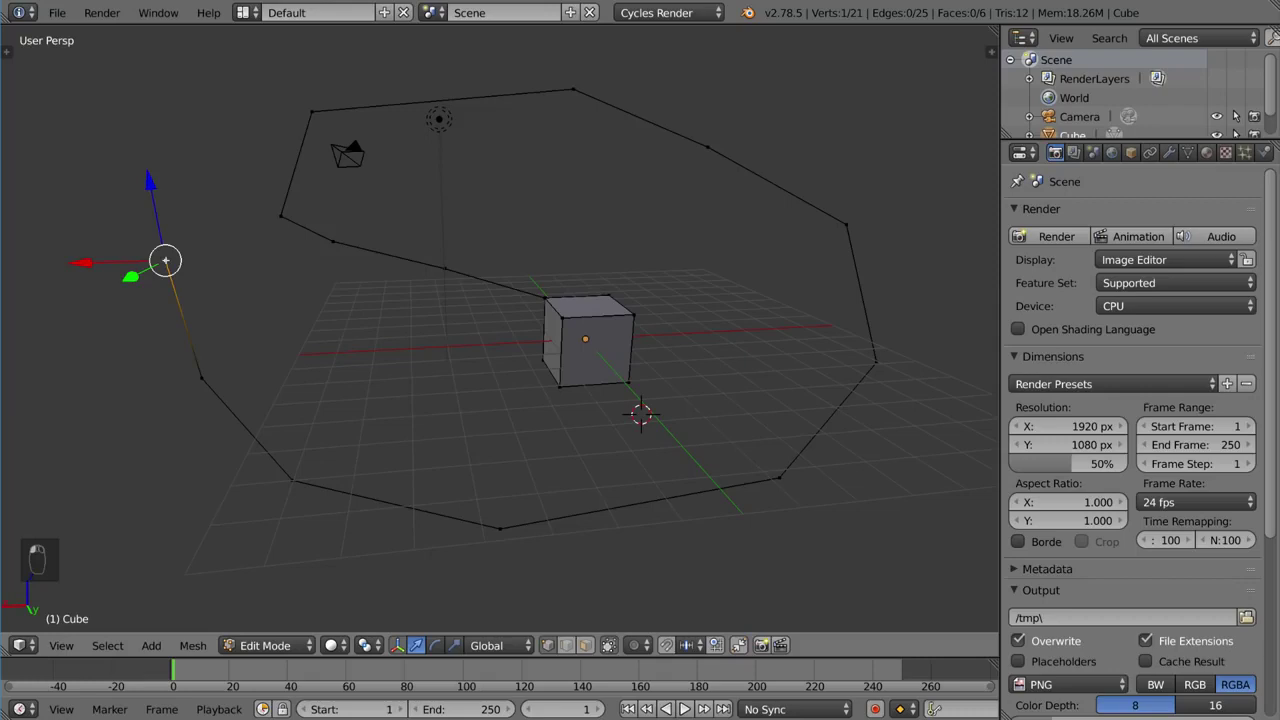
- Extend the vertex chain with seven points that spiral inward as a smaller loop around the cube
left_click(206, 162, "ctrl")
left_click(496, 161, "ctrl")
left_click(665, 208, "ctrl")
left_click(783, 302, "ctrl")
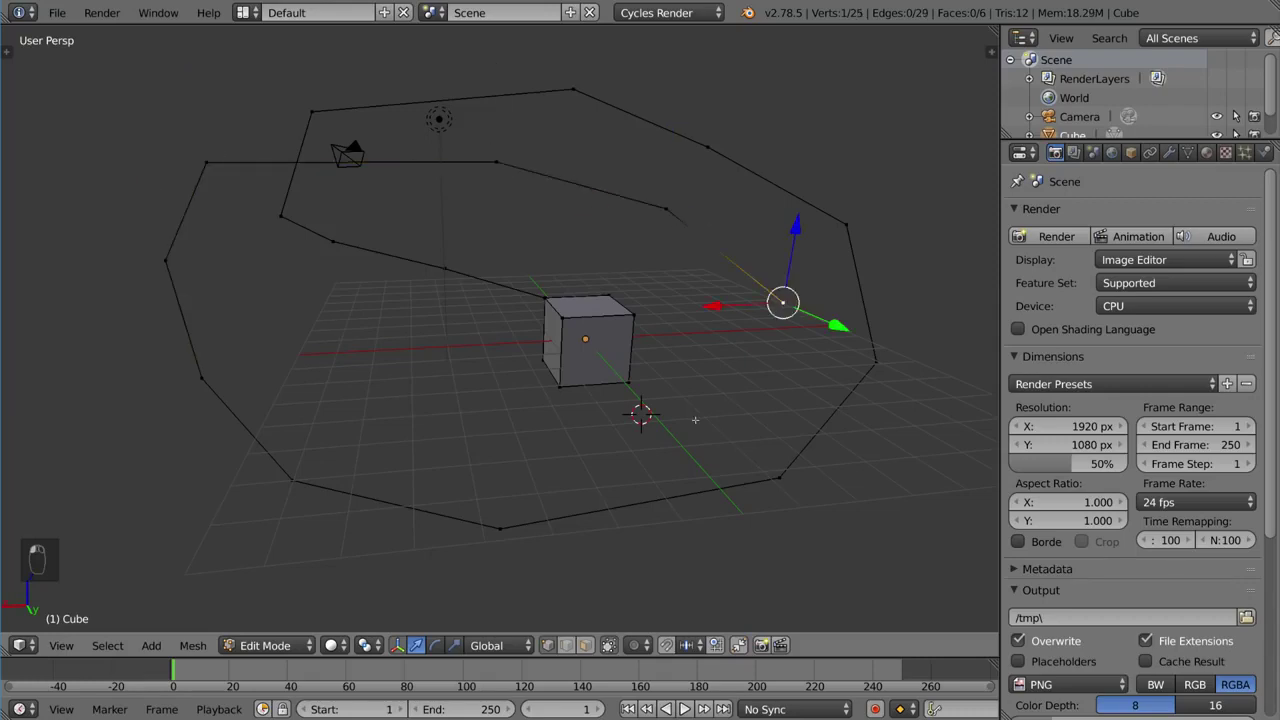
left_click(695, 420, "ctrl")
left_click(450, 446, "ctrl")
left_click(336, 369, "ctrl")
- Add six more extruded vertices to the chain in a zigzag that crosses the existing loops
left_click(451, 246, "ctrl")
left_click(484, 369, "ctrl")
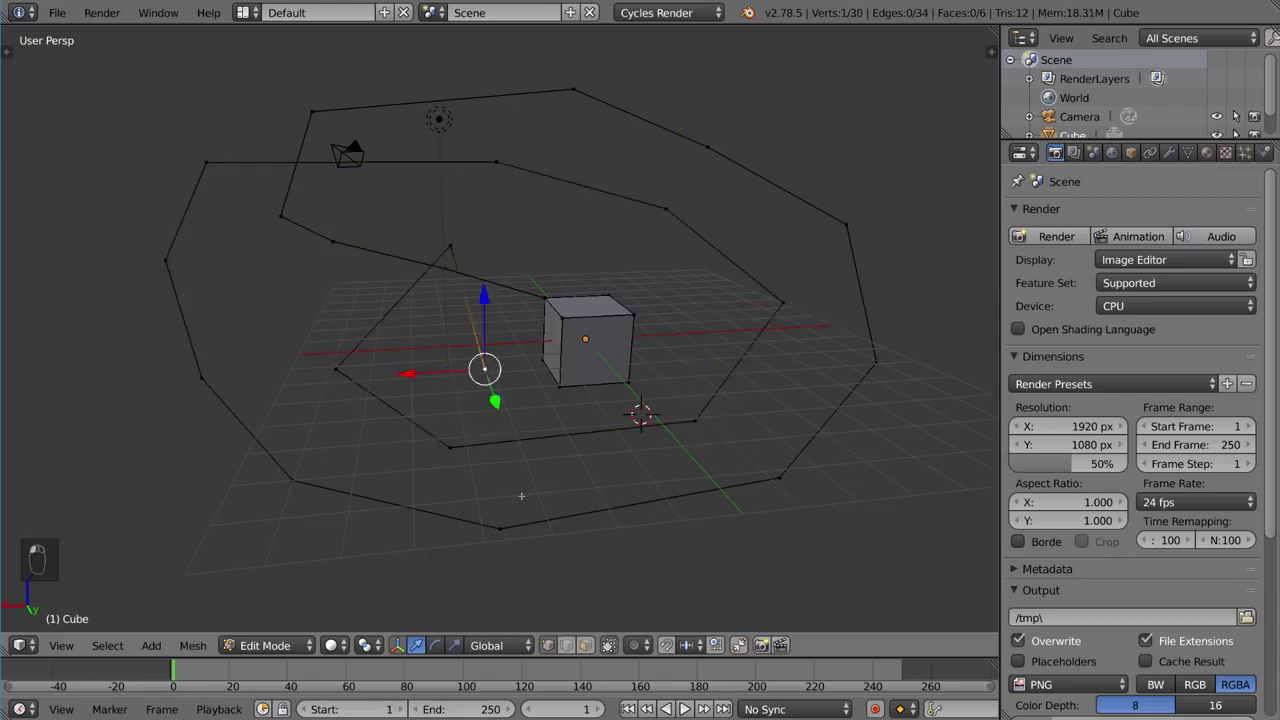
left_click(470, 518, "ctrl")
left_click(77, 468, "ctrl")
left_click(509, 325, "ctrl")
left_click(786, 467, "ctrl")
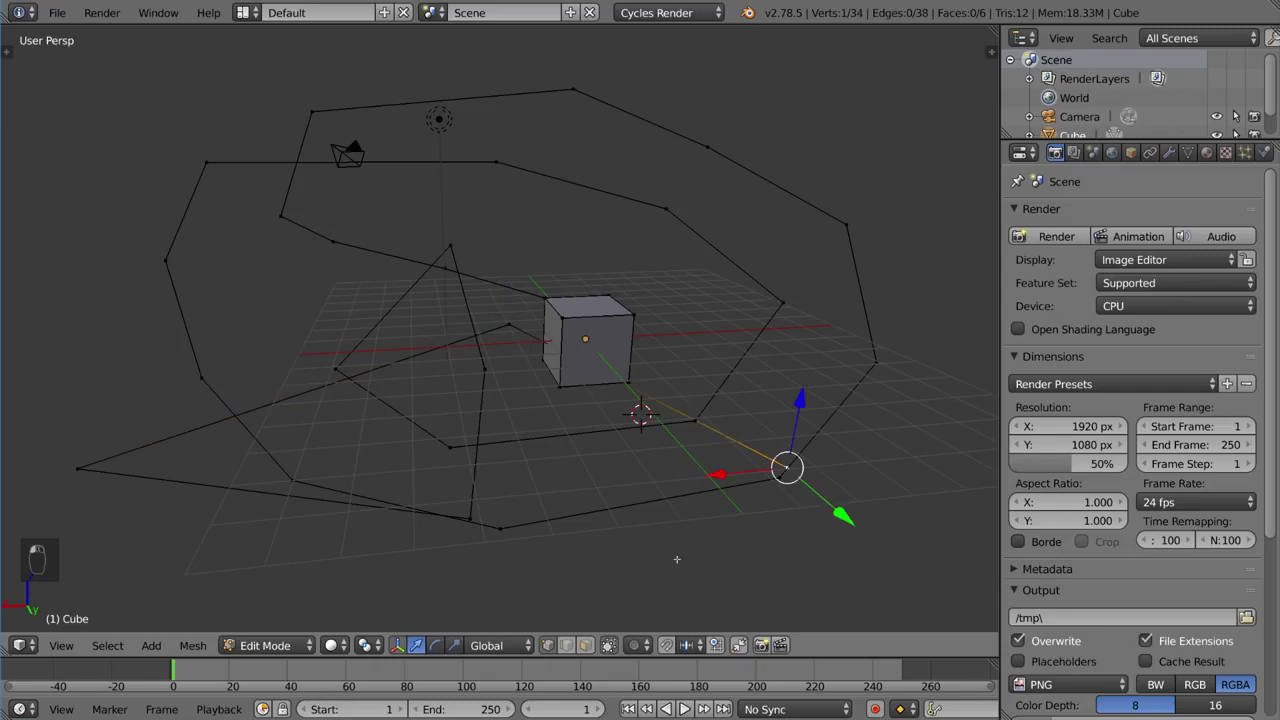
- Extend the vertex chain with five placed points that run below the cube and up around its far side
left_click(676, 558, "ctrl")
left_click(385, 427, "ctrl")
left_click(306, 335, "ctrl")
left_click(284, 256, "ctrl")
left_click(374, 170, "ctrl")
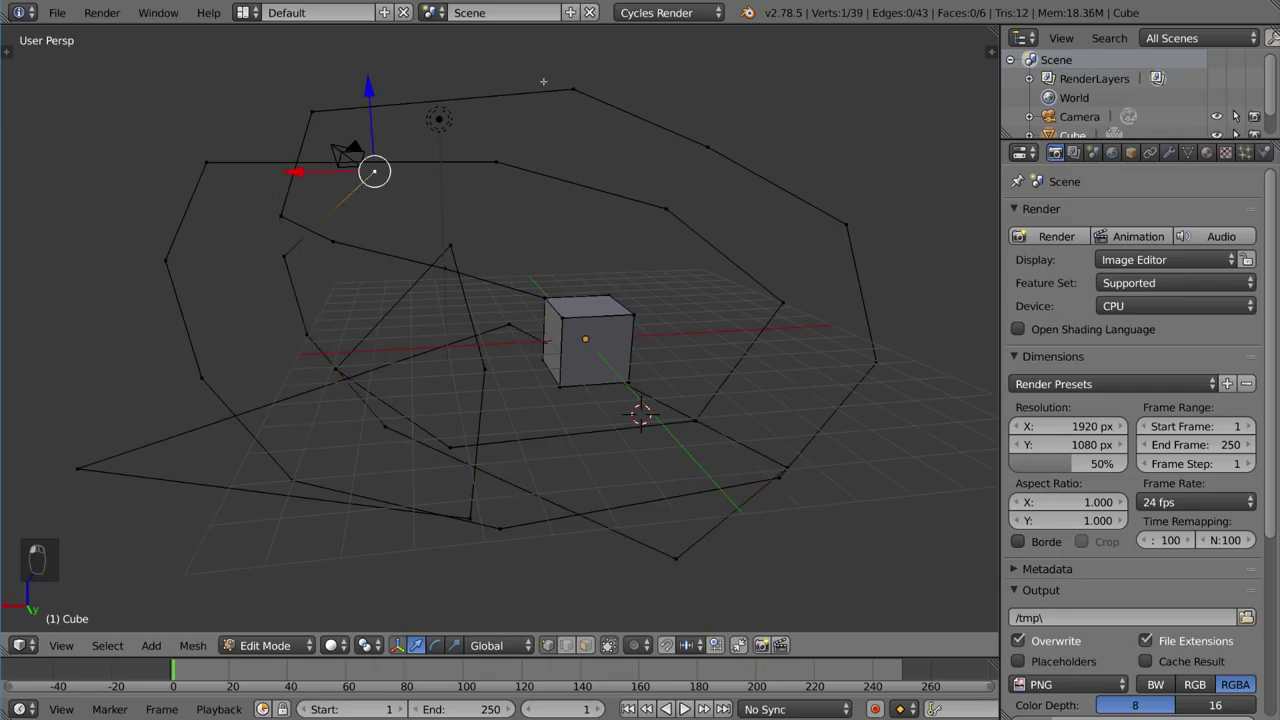
- Add seven more extruded vertices to the chain, arching over the outer loop and curling back in above the cube
left_click(543, 80, "ctrl")
left_click(764, 62, "ctrl")
left_click(853, 138, "ctrl")
left_click(894, 237, "ctrl")
left_click(820, 269, "ctrl")
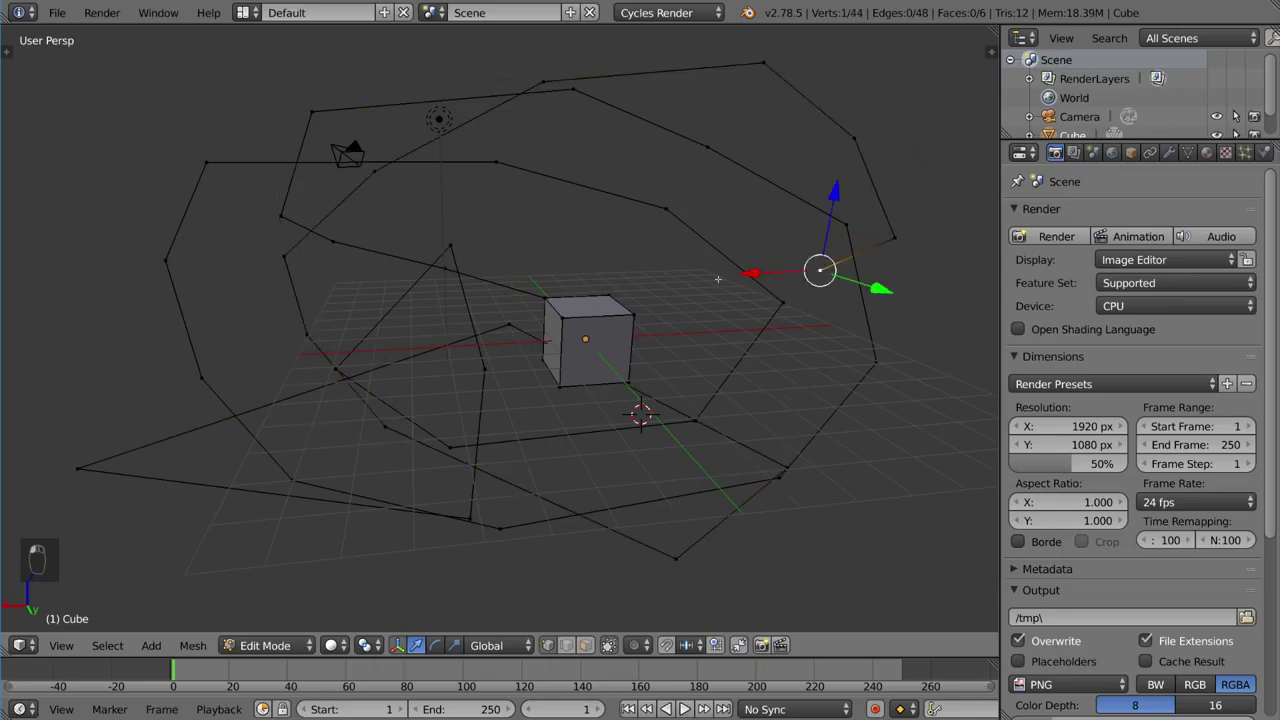
left_click(718, 279, "ctrl")
left_click(551, 240, "ctrl")
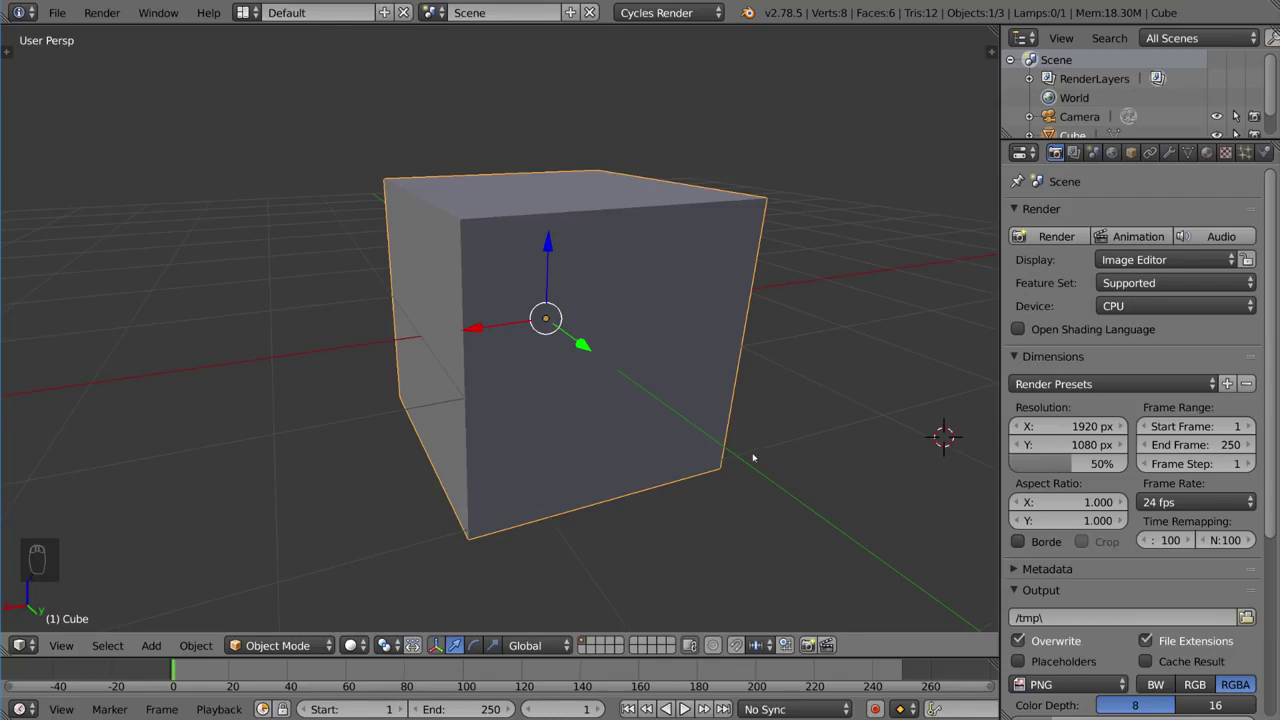
- In Edit Mode with face selection, extrude the fresh cube's side face along its normal about 2.2 units, and release the axis constraint
scroll(742, 459, "down", 4)
mouse_move(699, 439)
middle_mouse_down()
mouse_move(662, 437)
mouse_move(734, 443)
mouse_move(691, 423)
middle_mouse_up()
key("Tab")
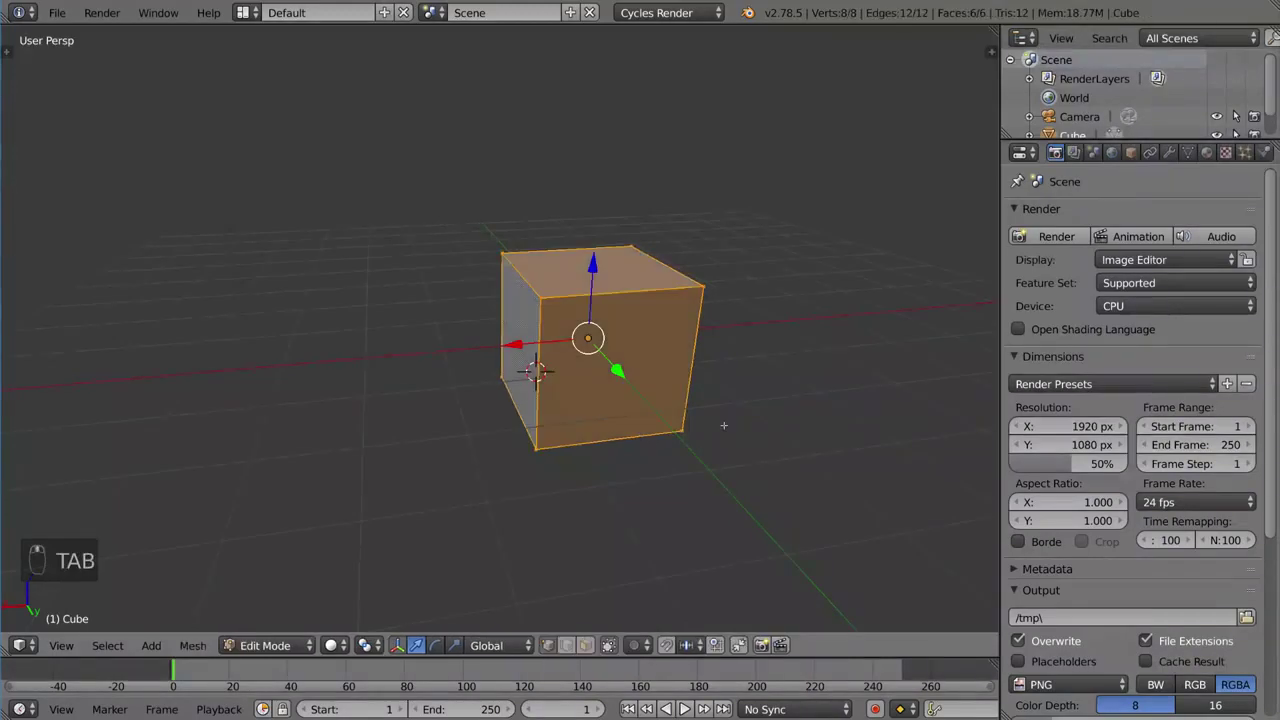
key("ctrl+Tab")
left_click(678, 466)
right_click(535, 351)
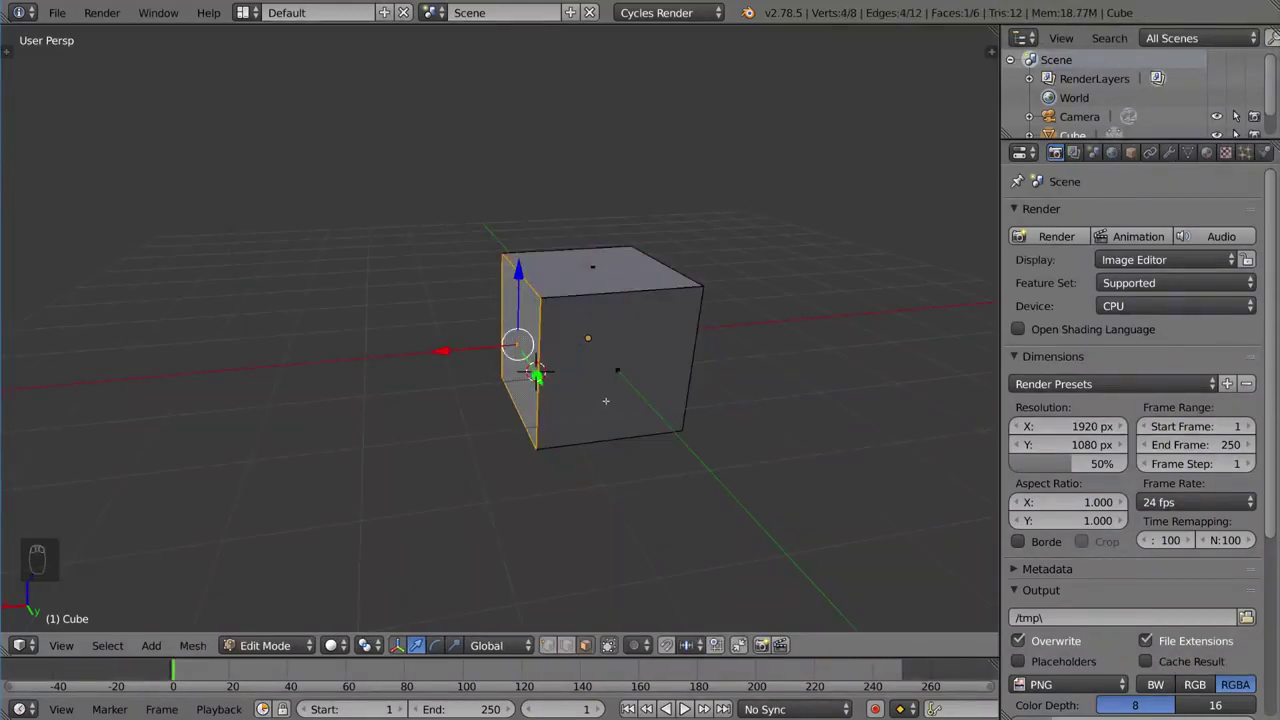
key("e")
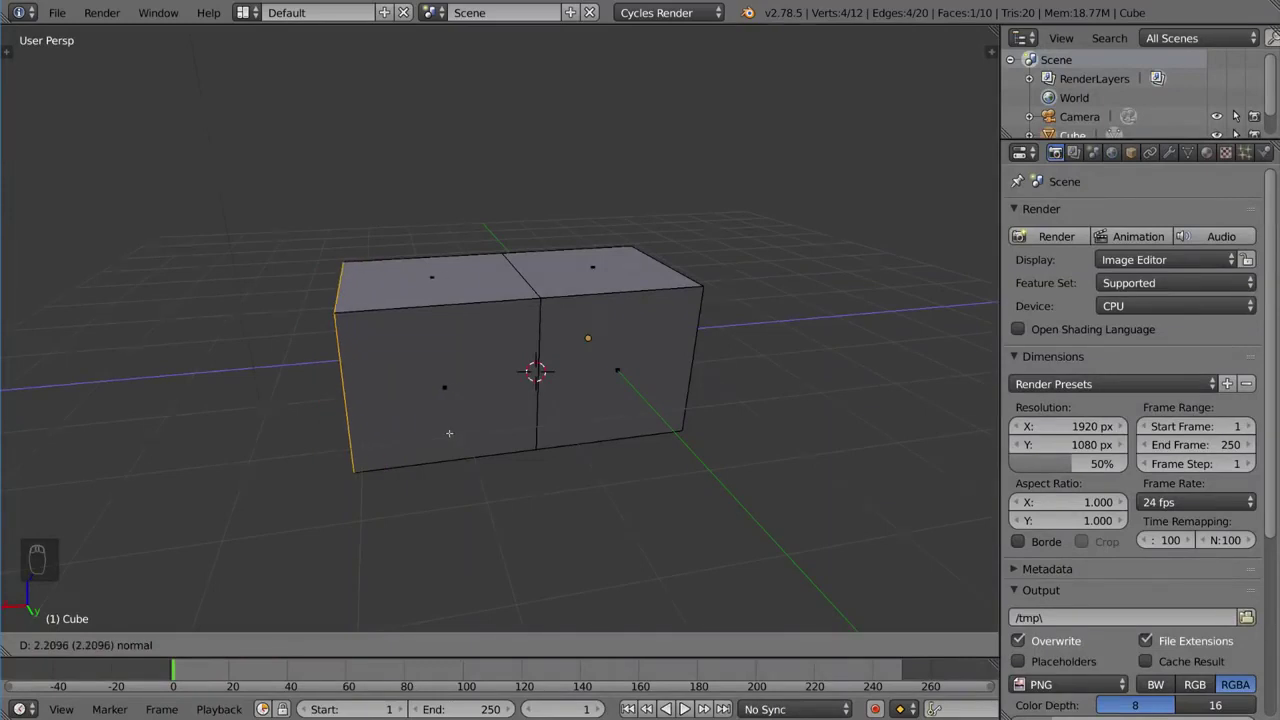
middle_click(449, 433)
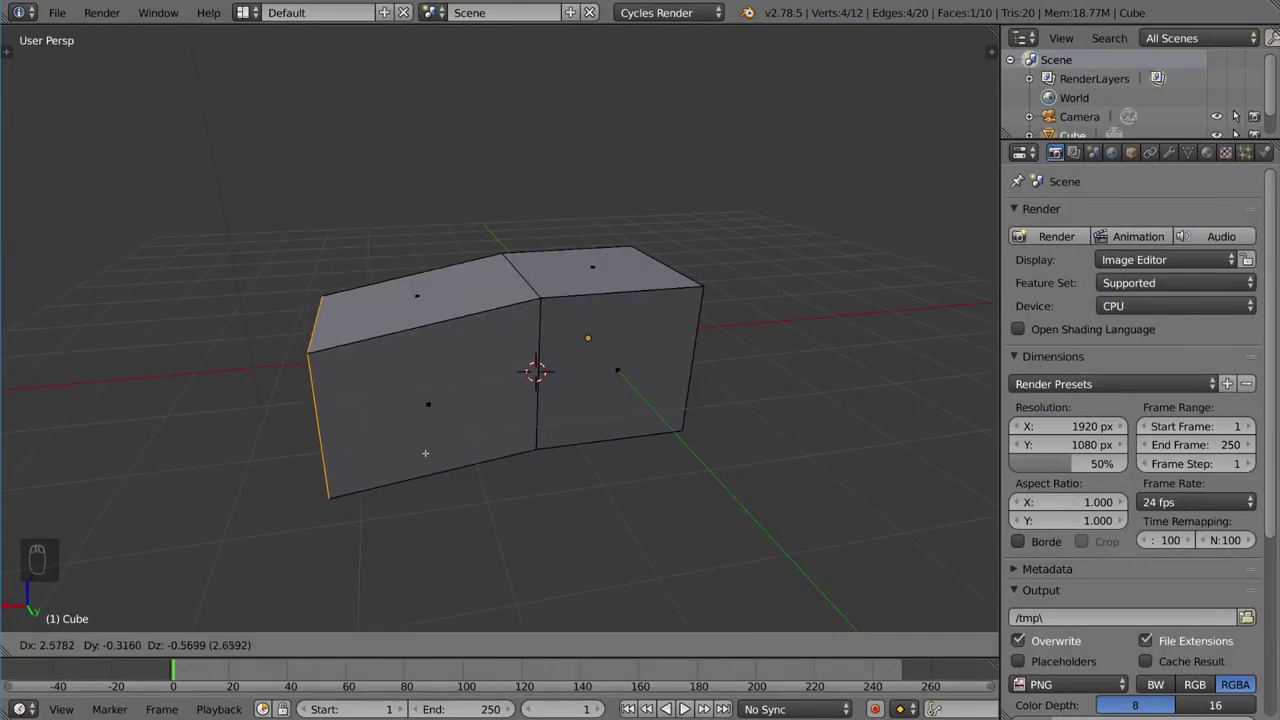
- Cycle the face extrusion's direction through the global X, Y and Z axes and the face's own normal axes
key("z")
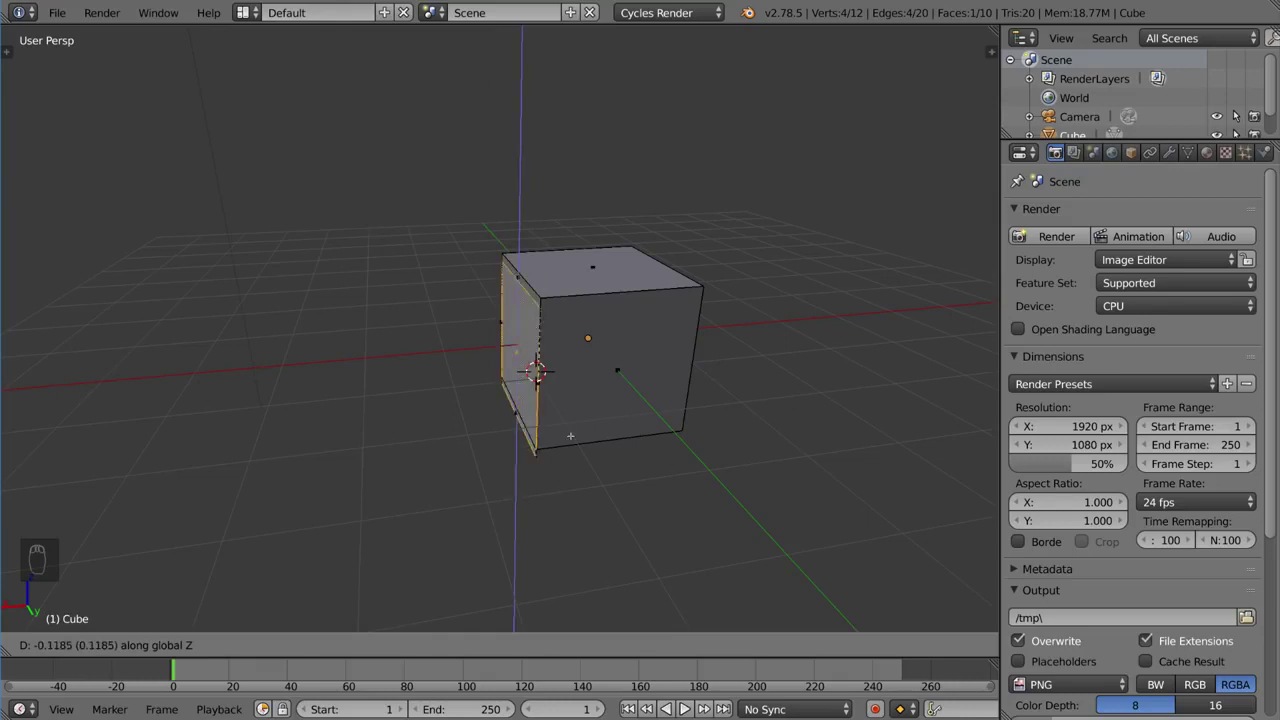
key("x")
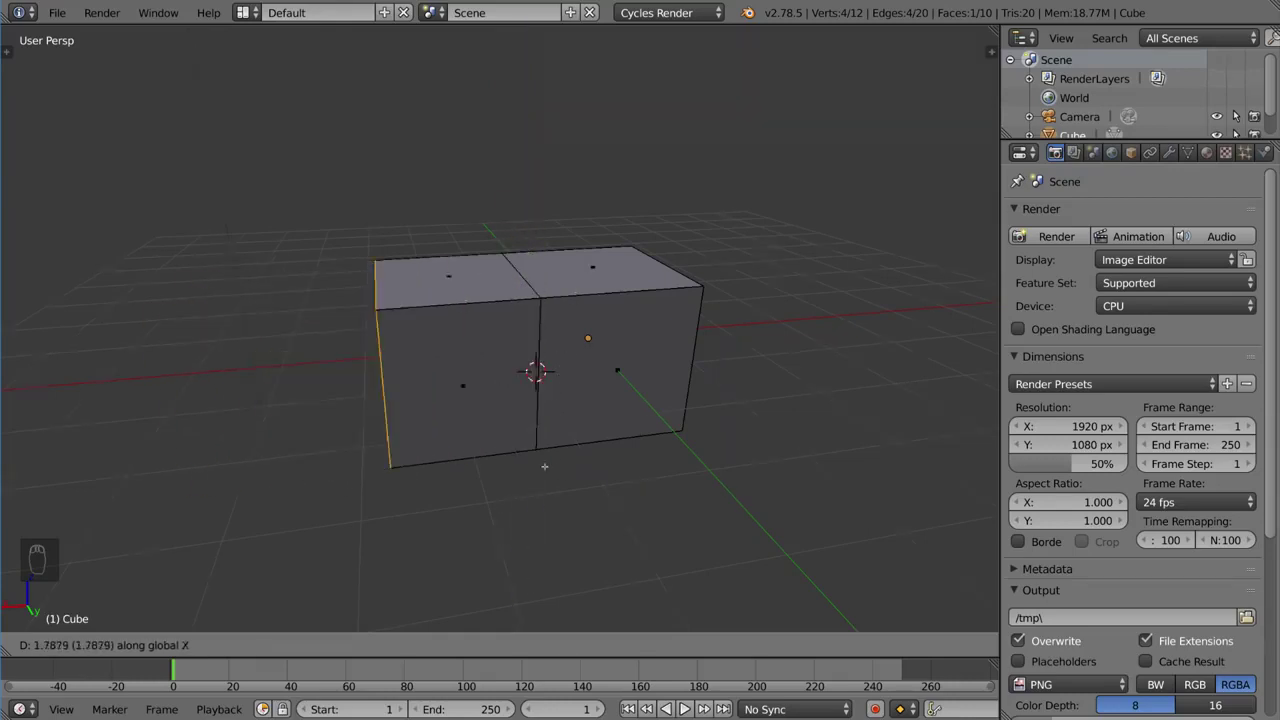
key("y")
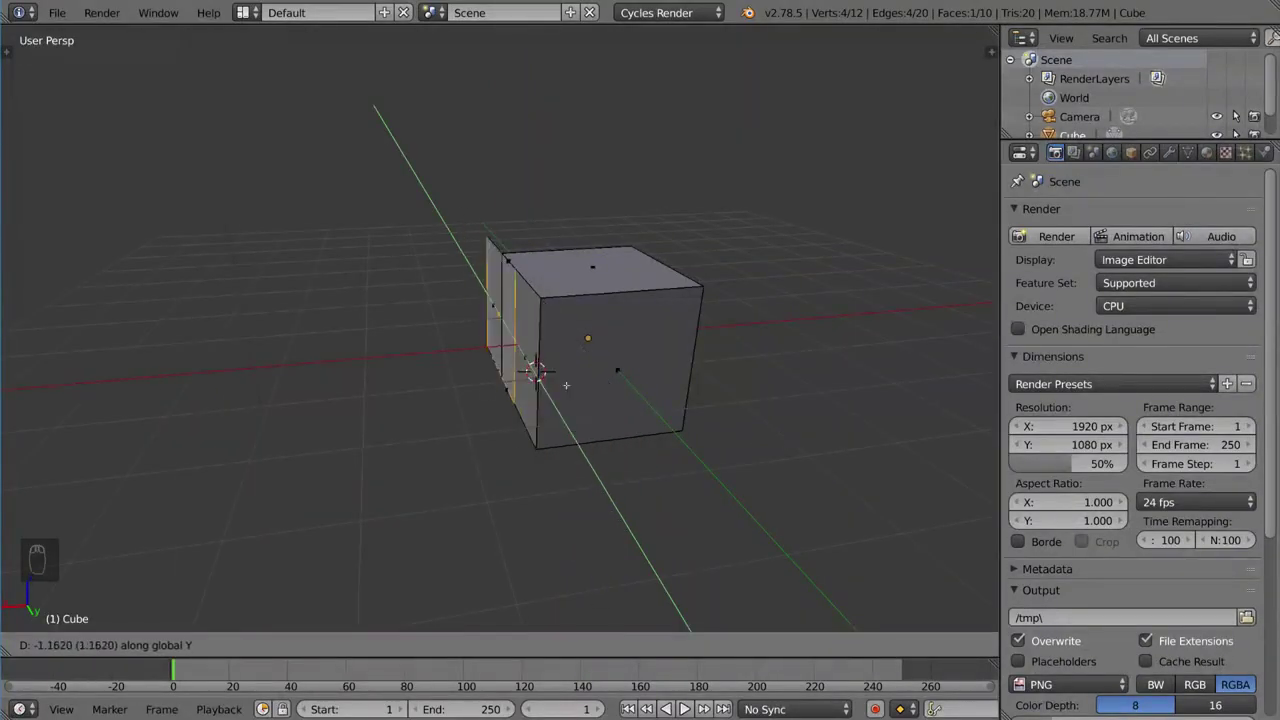
key("x")
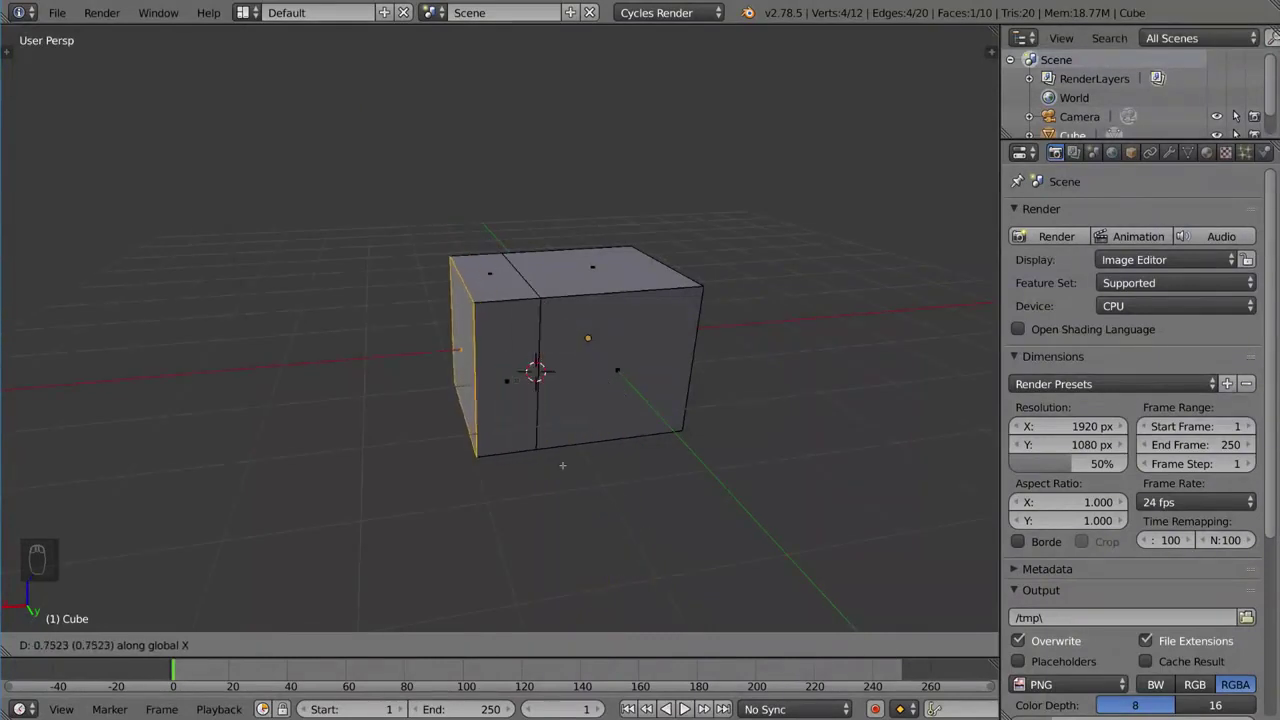
key("y")
key("z")
key("x")
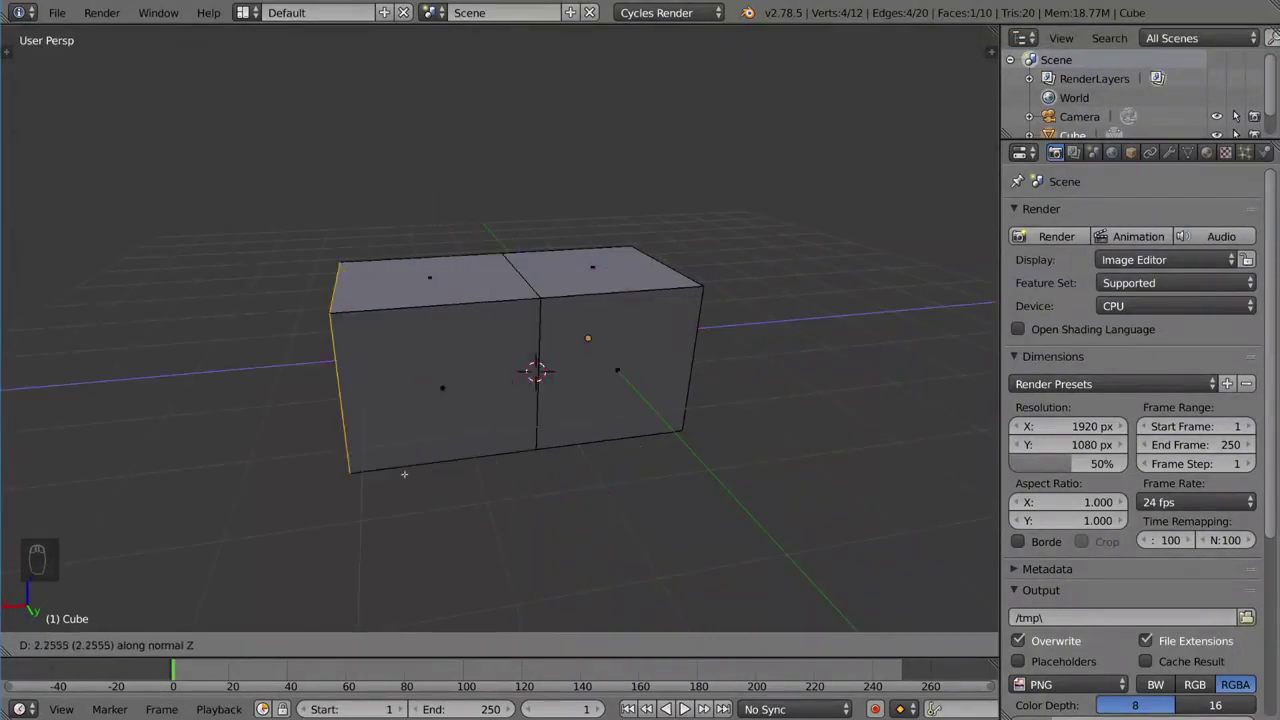
key("y")
key("y")
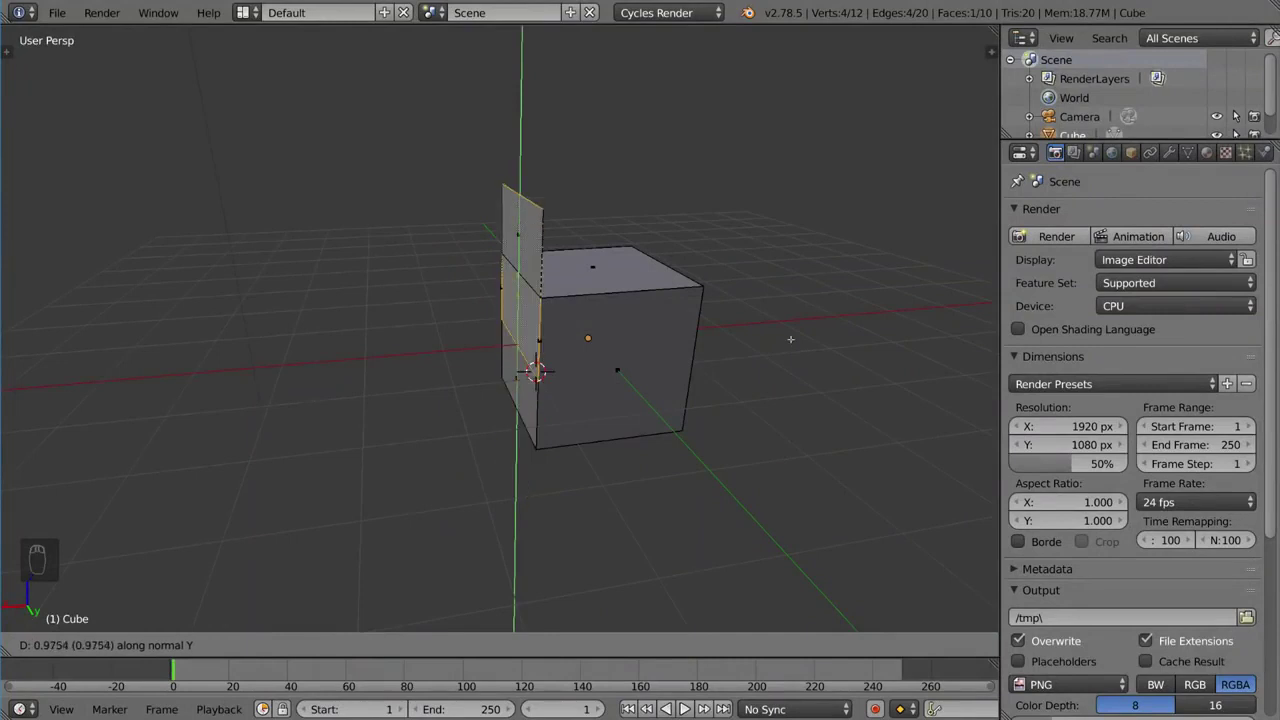
key("z")
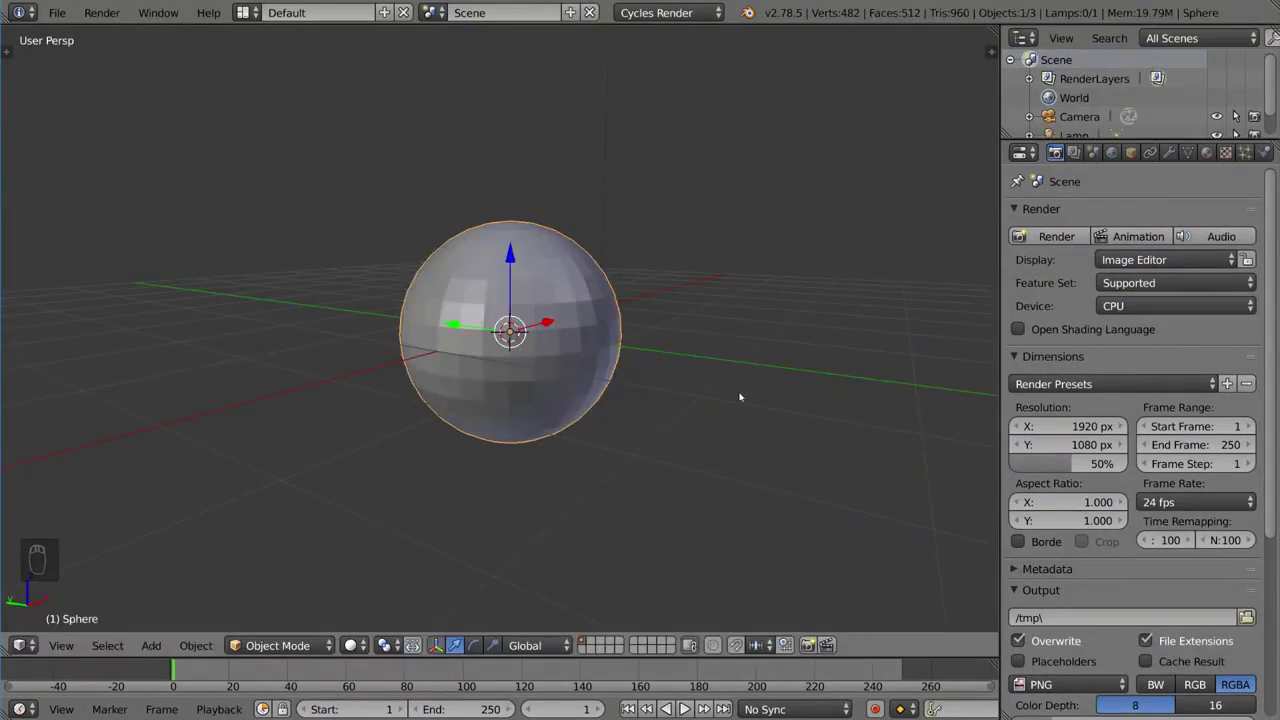
- Enter Edit Mode on the UV sphere and select five scattered, non-adjacent faces around it
middle_click_drag(740, 397, 715, 405)
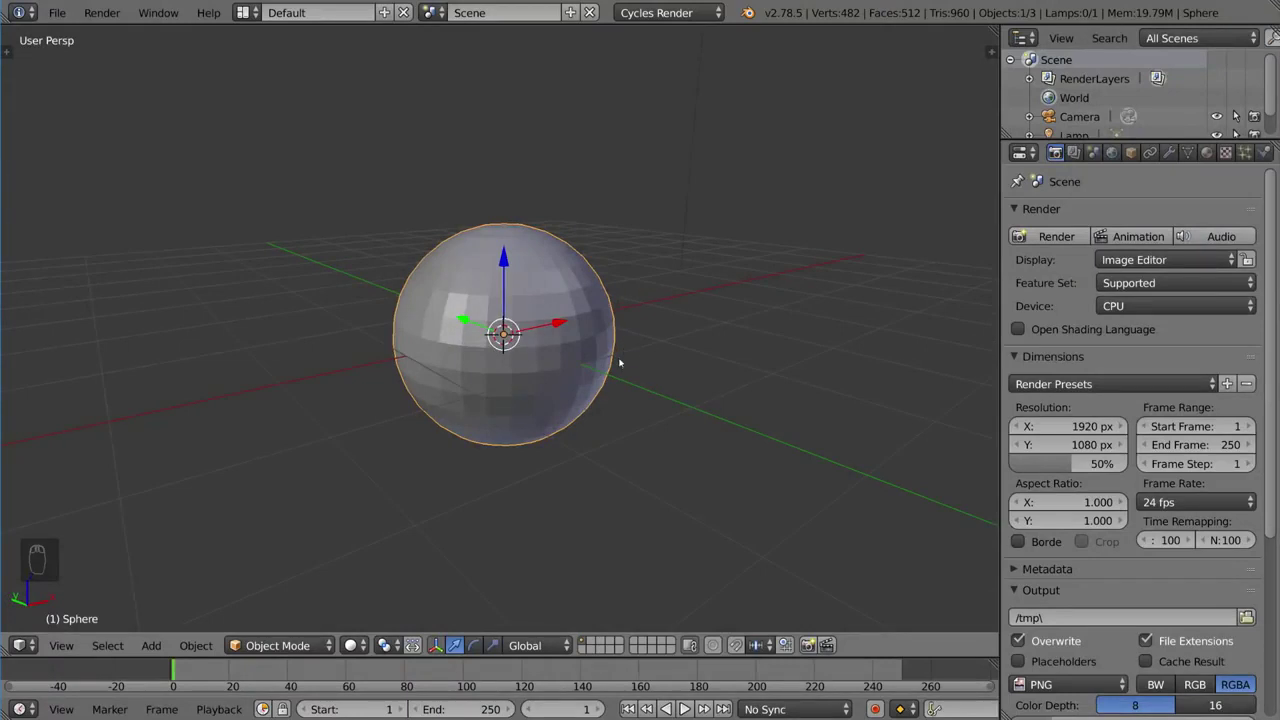
key("Tab")
right_click(523, 383)
middle_click_drag(523, 383, 591, 360)
right_click(537, 318, "shift")
middle_click_drag(537, 318, 583, 321)
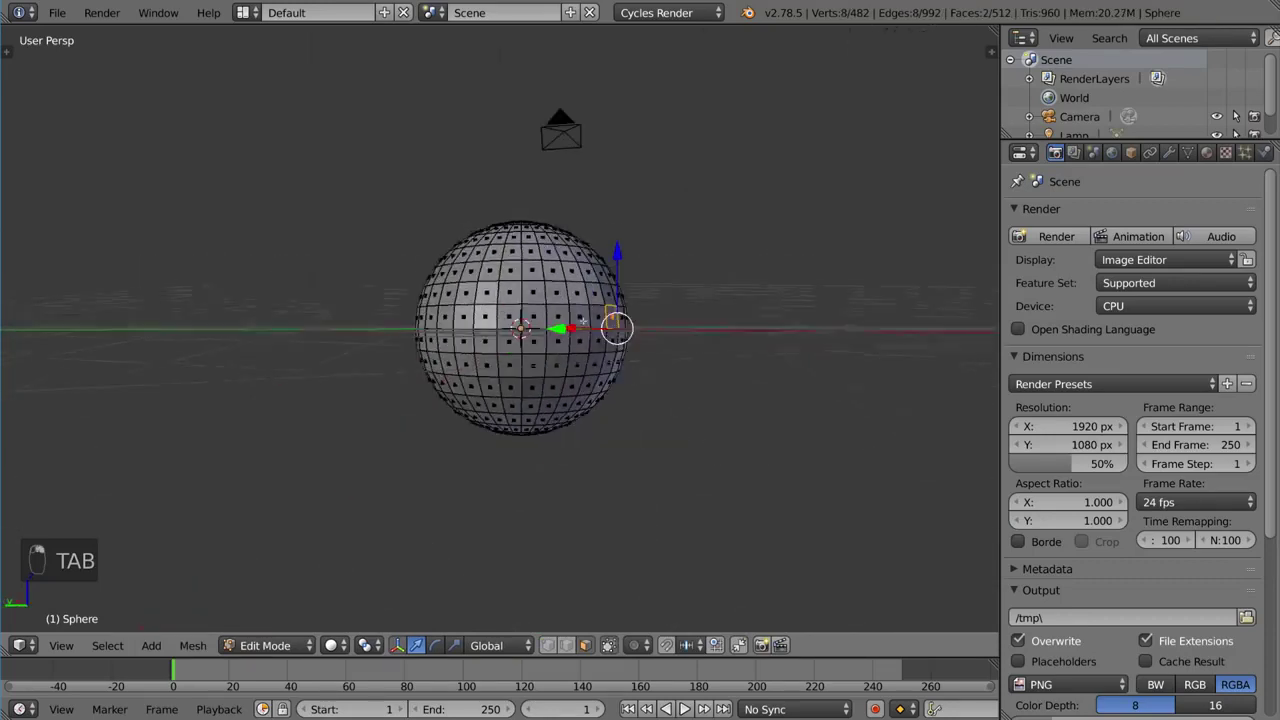
right_click(552, 272, "shift")
middle_click_drag(507, 305, 580, 322)
right_click(514, 389, "shift")
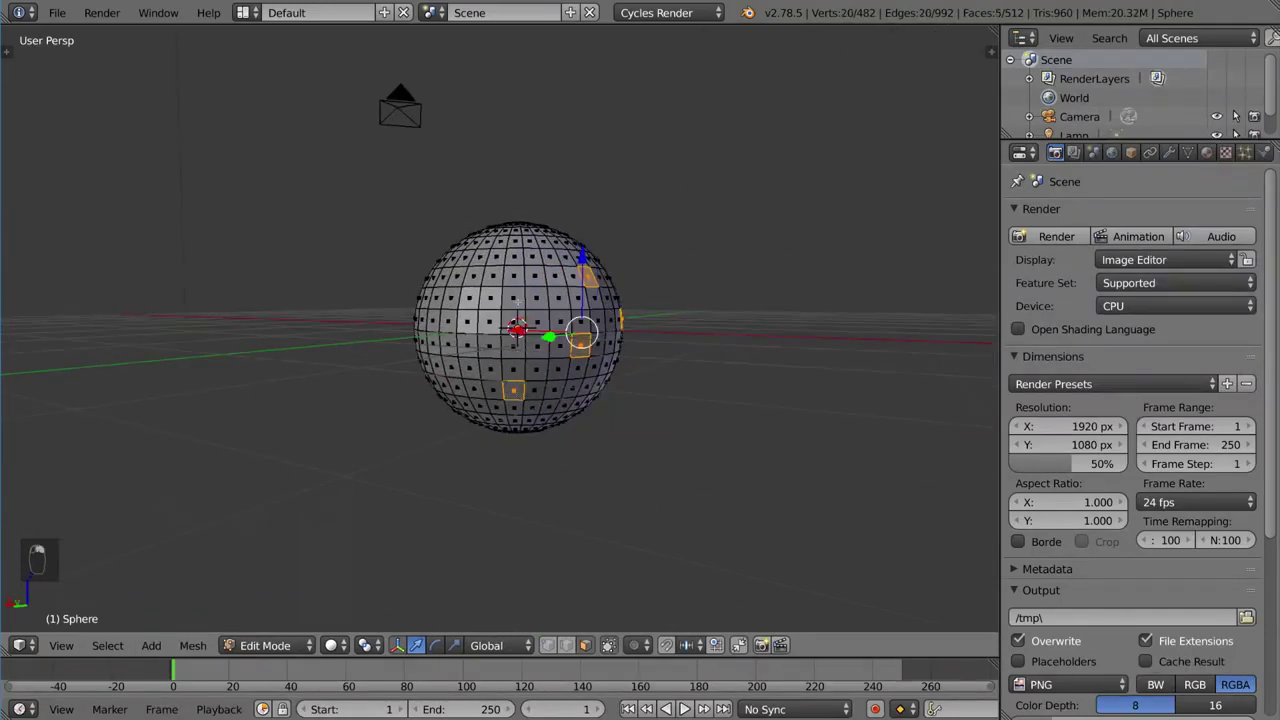
- Add more scattered faces all around the sphere to the selection, for a total of 16
right_click(513, 273, "shift")
middle_click_drag(513, 273, 605, 287)
right_click(490, 365, "shift")
middle_click_drag(485, 272, 586, 264)
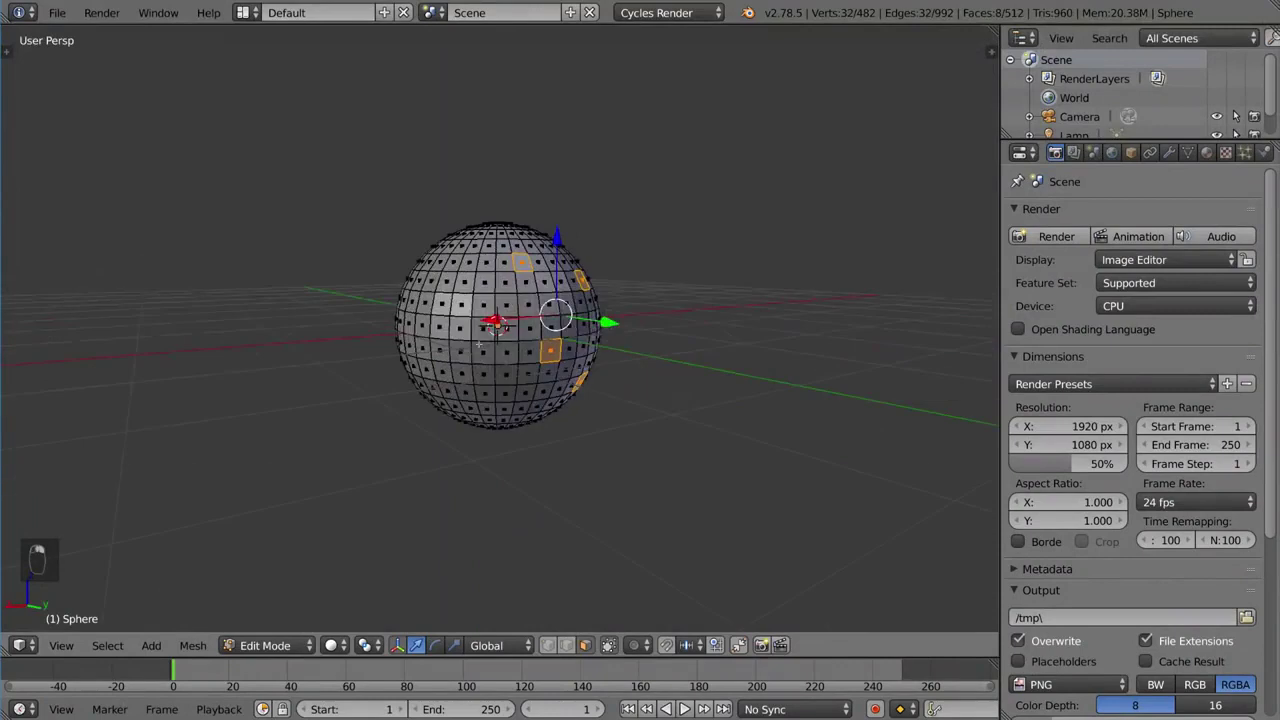
middle_click_drag(580, 370, 580, 285)
right_click(554, 363, "shift")
middle_click_drag(554, 350, 550, 445)
right_click(483, 299, "shift")
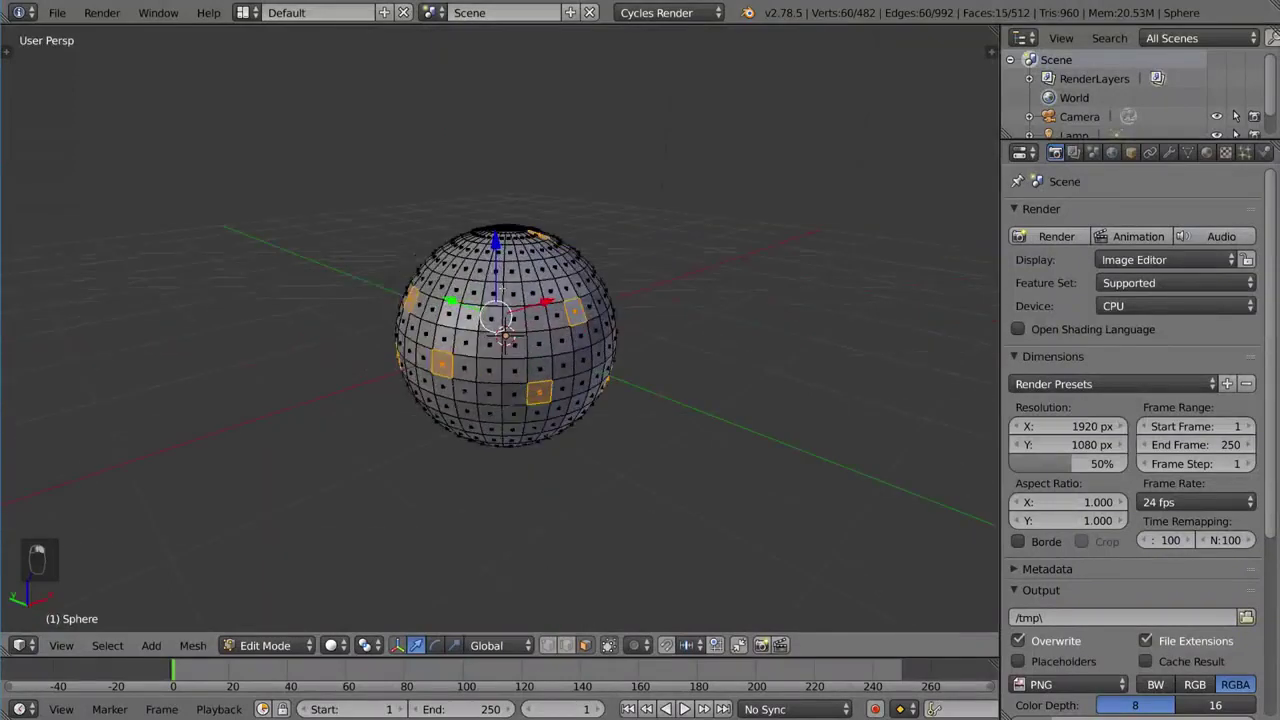
middle_click_drag(548, 331, 555, 300)
- Extrude the selected sphere faces in place as a region and scale them outward by about 2.36
key("e")
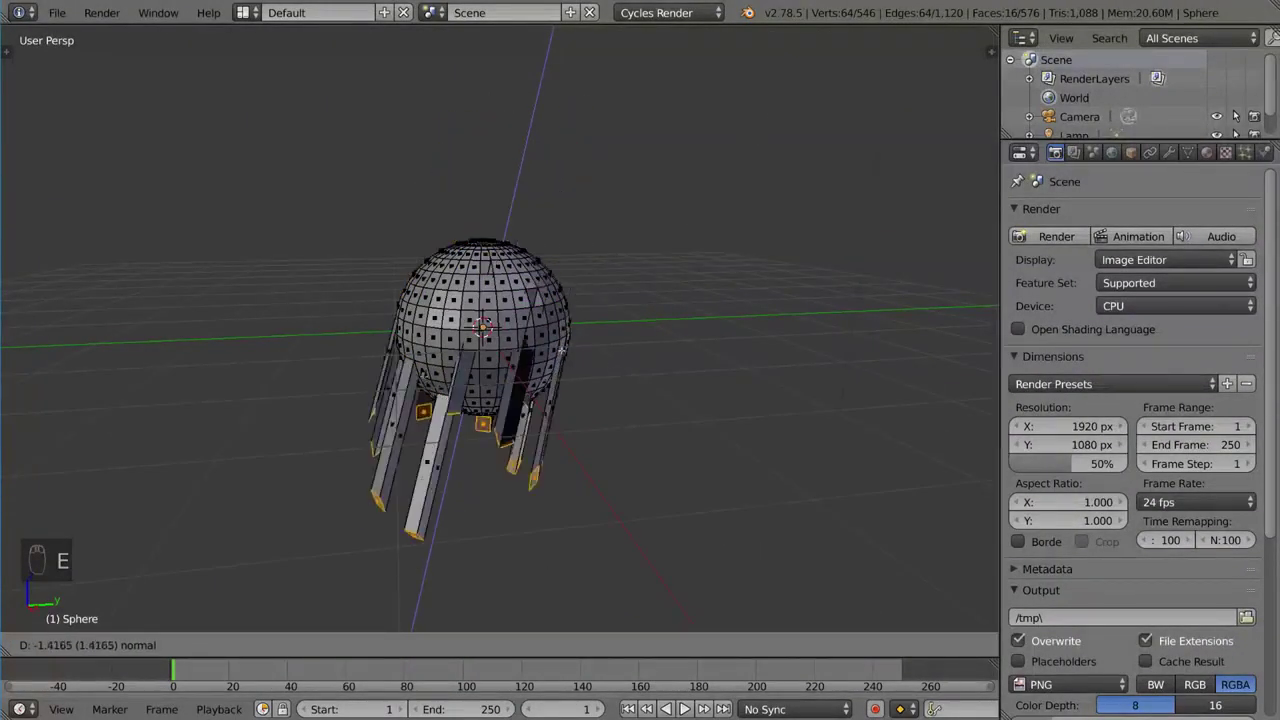
right_click(683, 147)
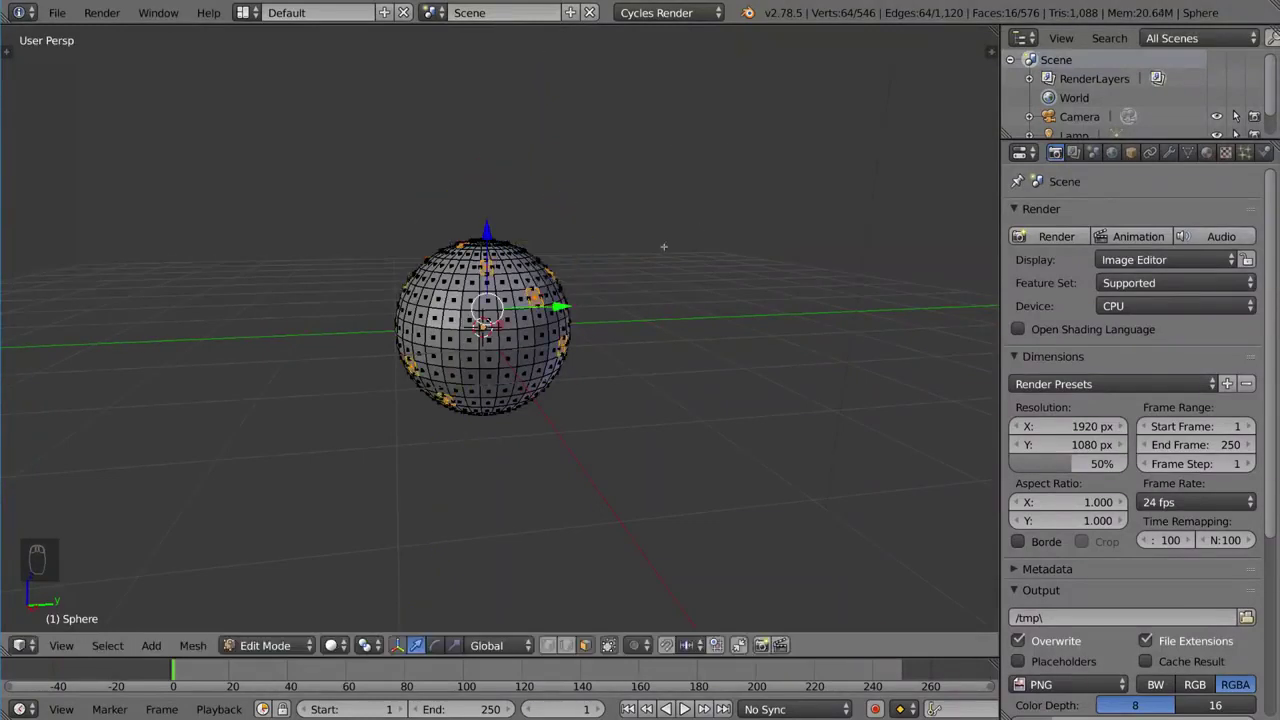
middle_click_drag(663, 246, 628, 249)
key("s")
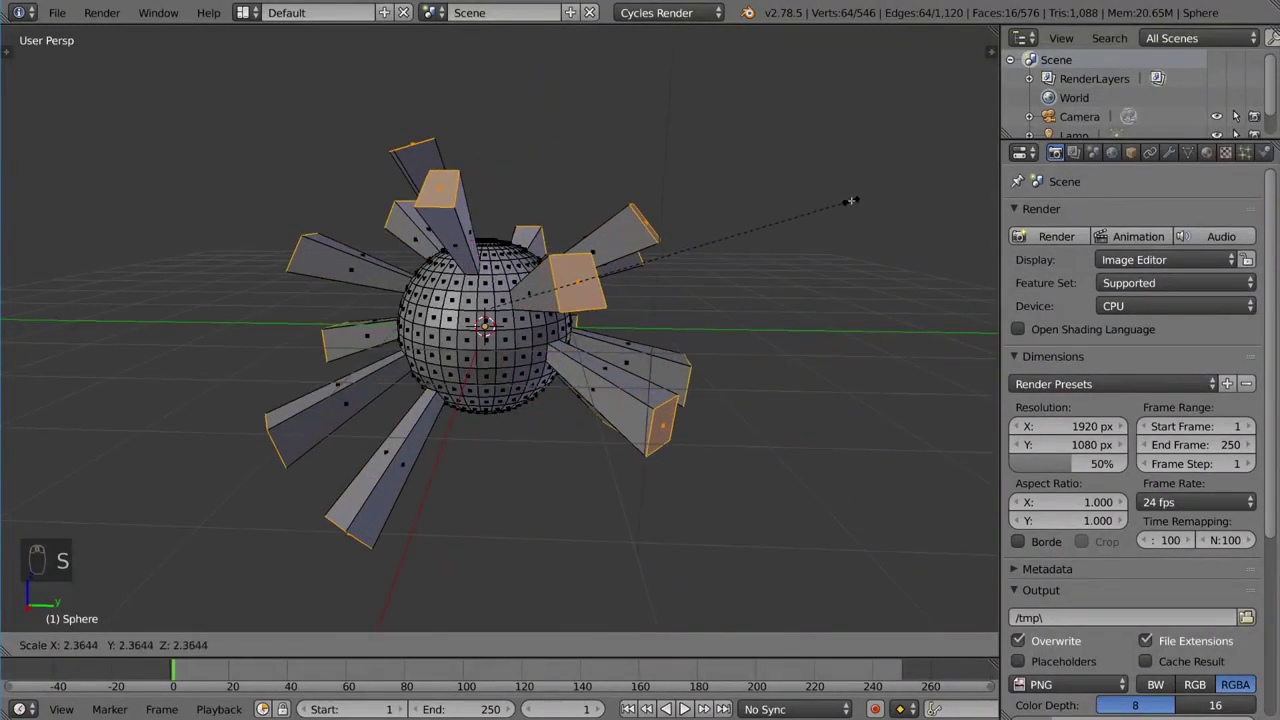
left_click(850, 201)
- Undo the scaling and the region extrusion of the sphere's faces
middle_click_drag(850, 201, 548, 274)
key("ctrl+z")
key("ctrl+z")
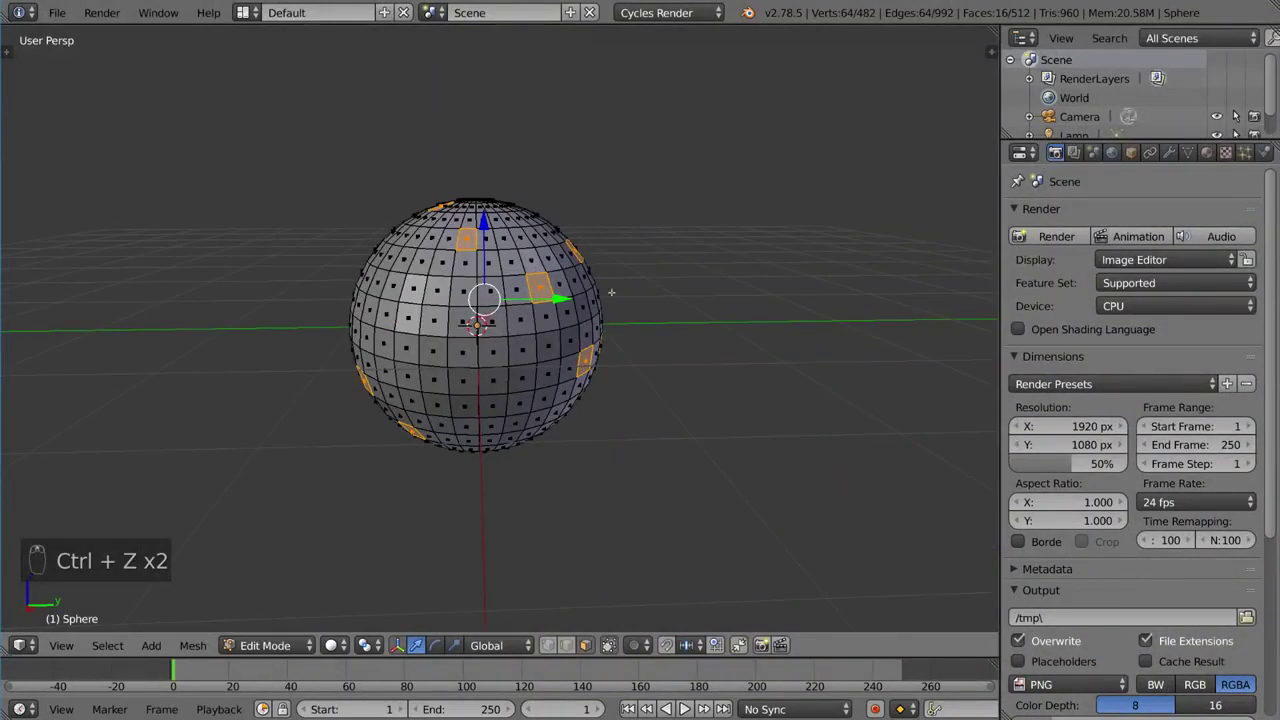
- Extrude the selected sphere faces with Extrude Individual, pushing each out about 2.3 units along its own normal
scroll(604, 271, "down", 2)
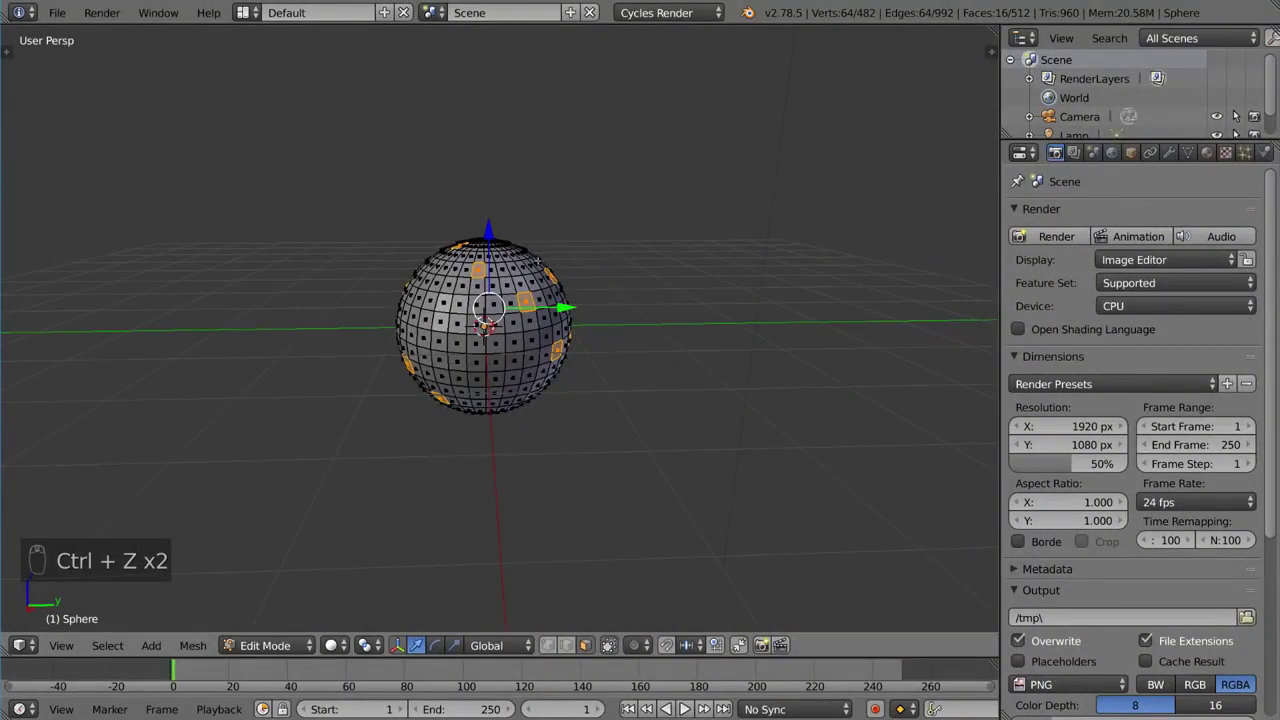
key("t")
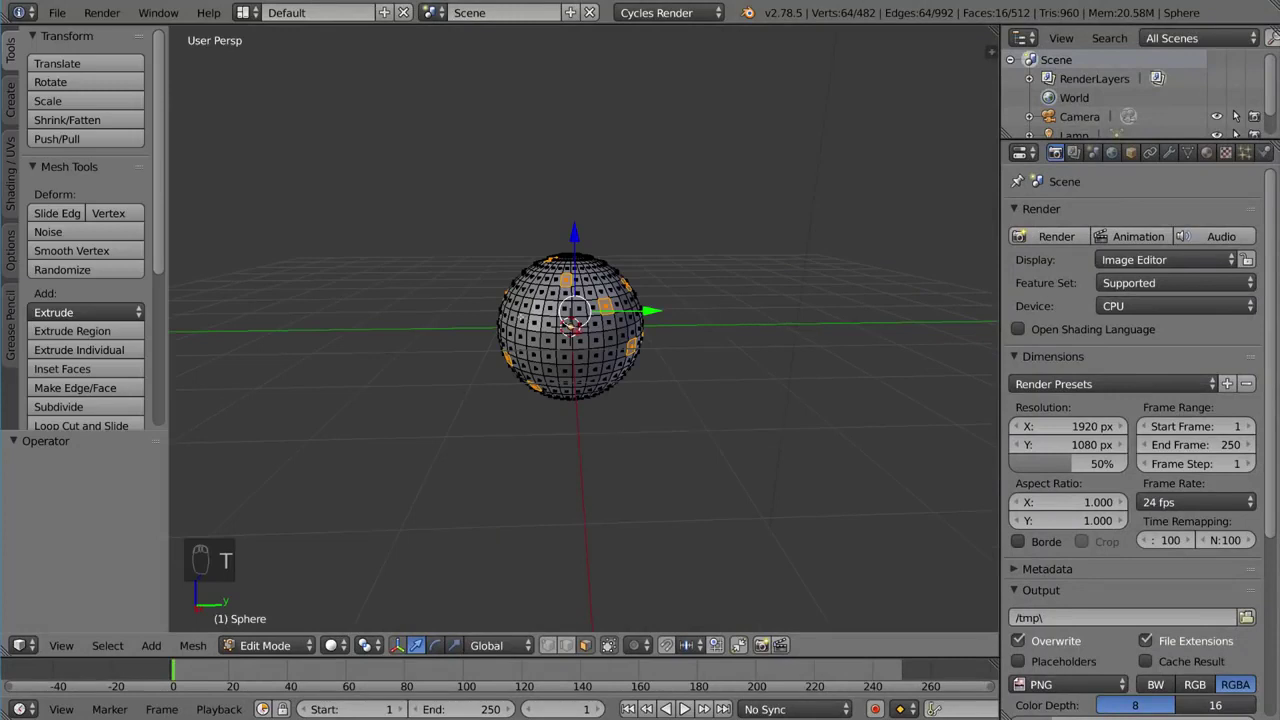
left_click(120, 354)
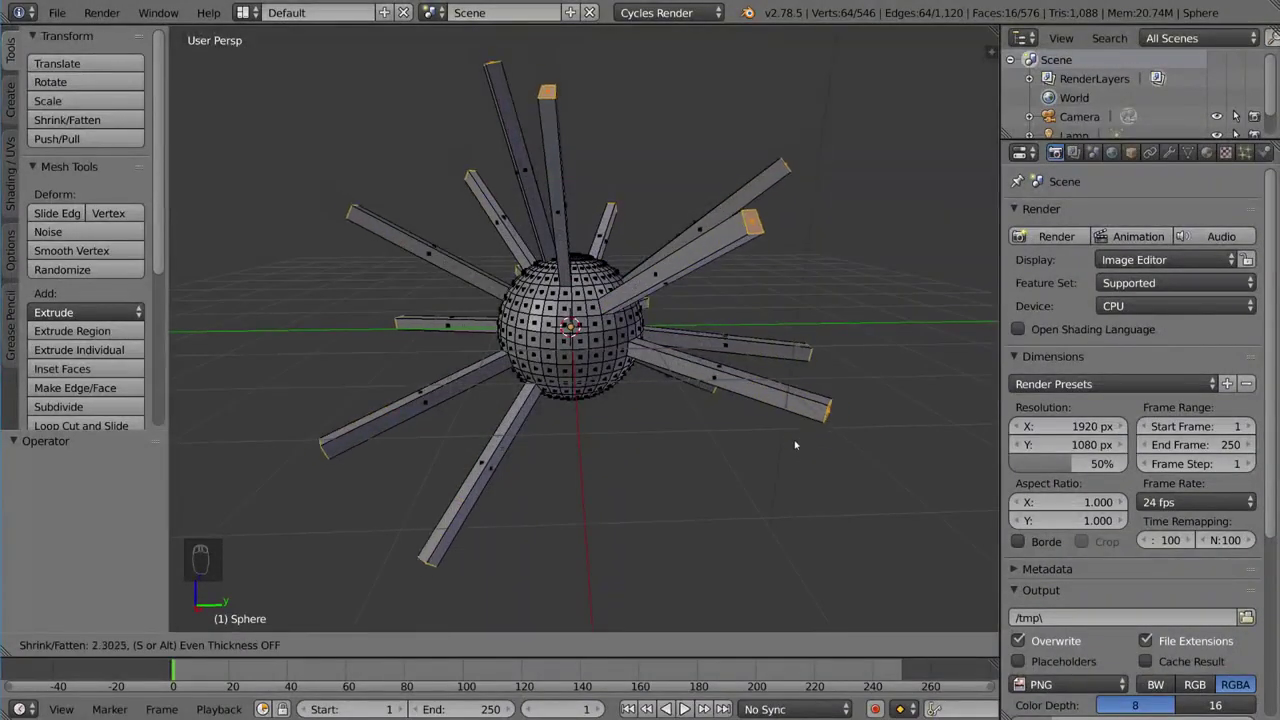
left_click(809, 400)
middle_click_drag(809, 400, 895, 476)
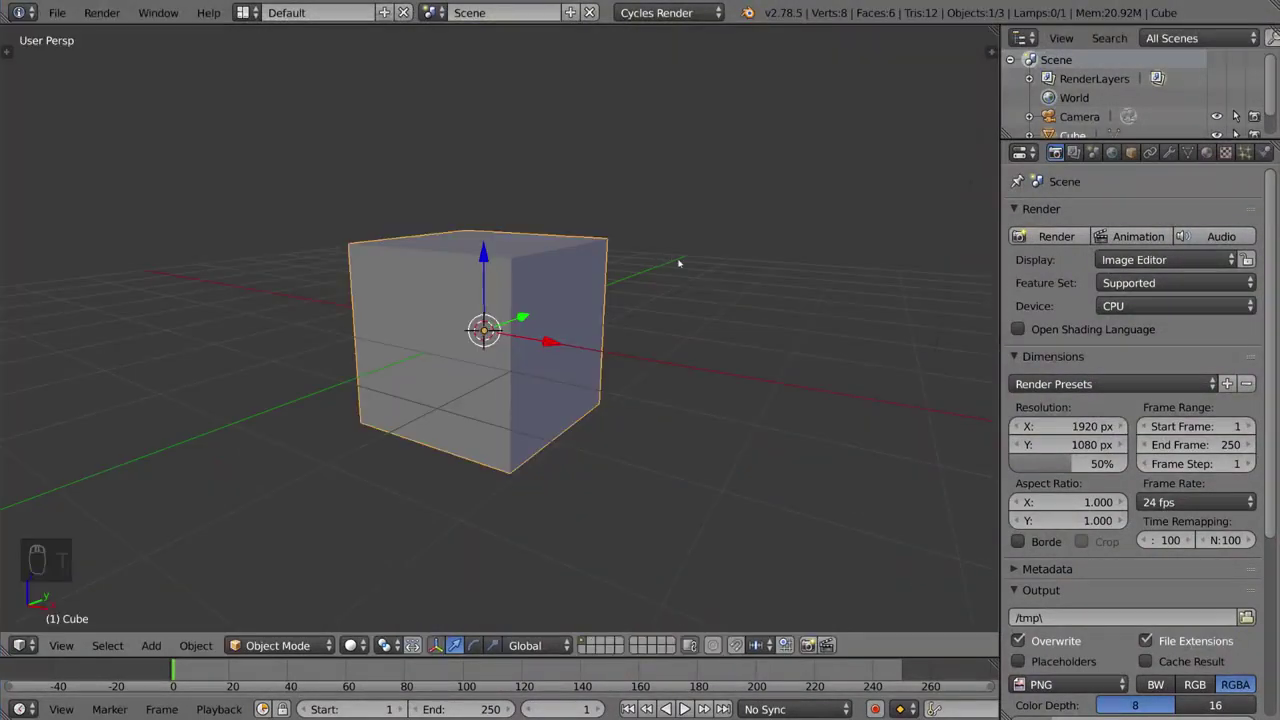
- Enter Edit Mode on the new cube and scale it down along the Z axis in two passes into a thin slab
middle_click_drag(667, 276, 657, 321)
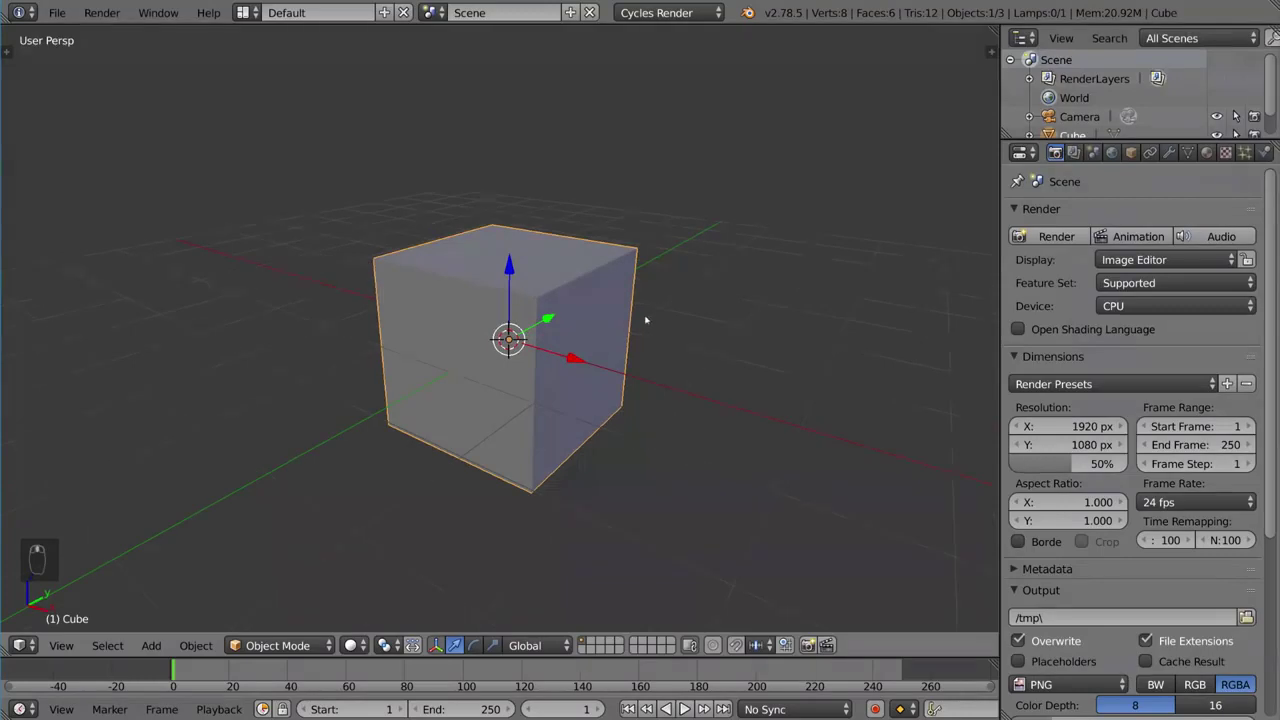
middle_click_drag(727, 365, 654, 357)
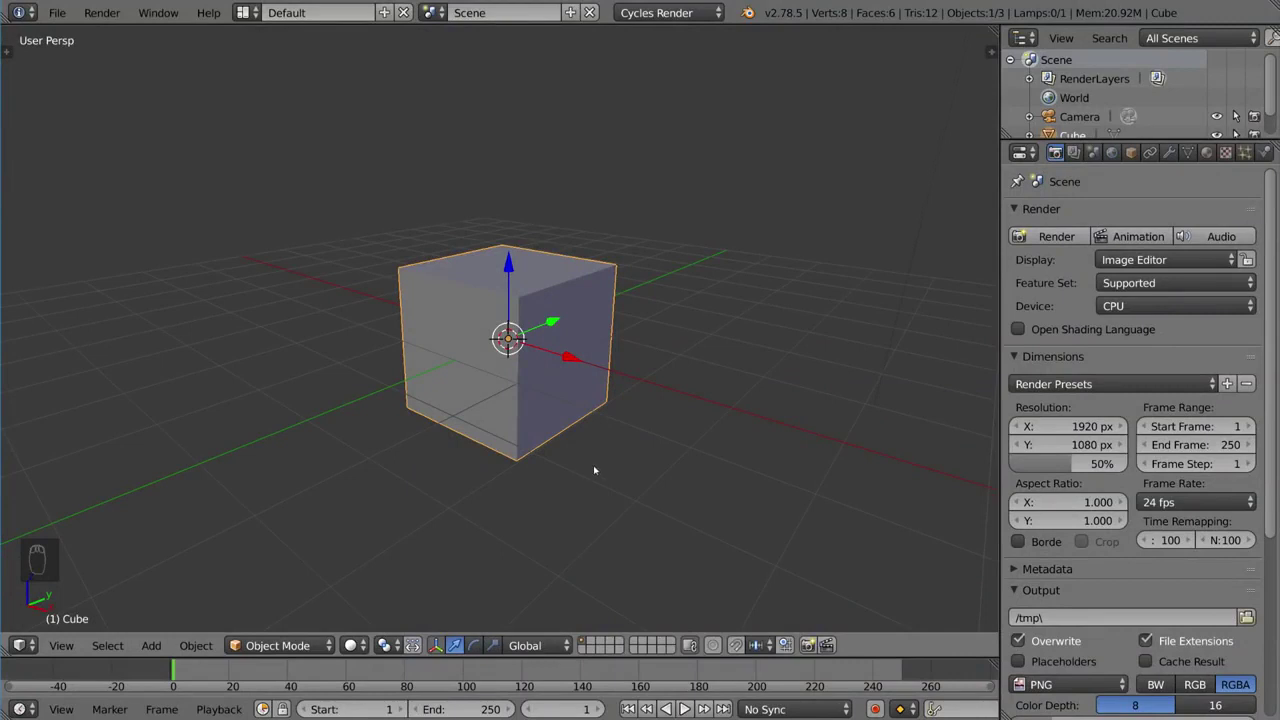
middle_click_drag(594, 468, 591, 461)
key("Tab")
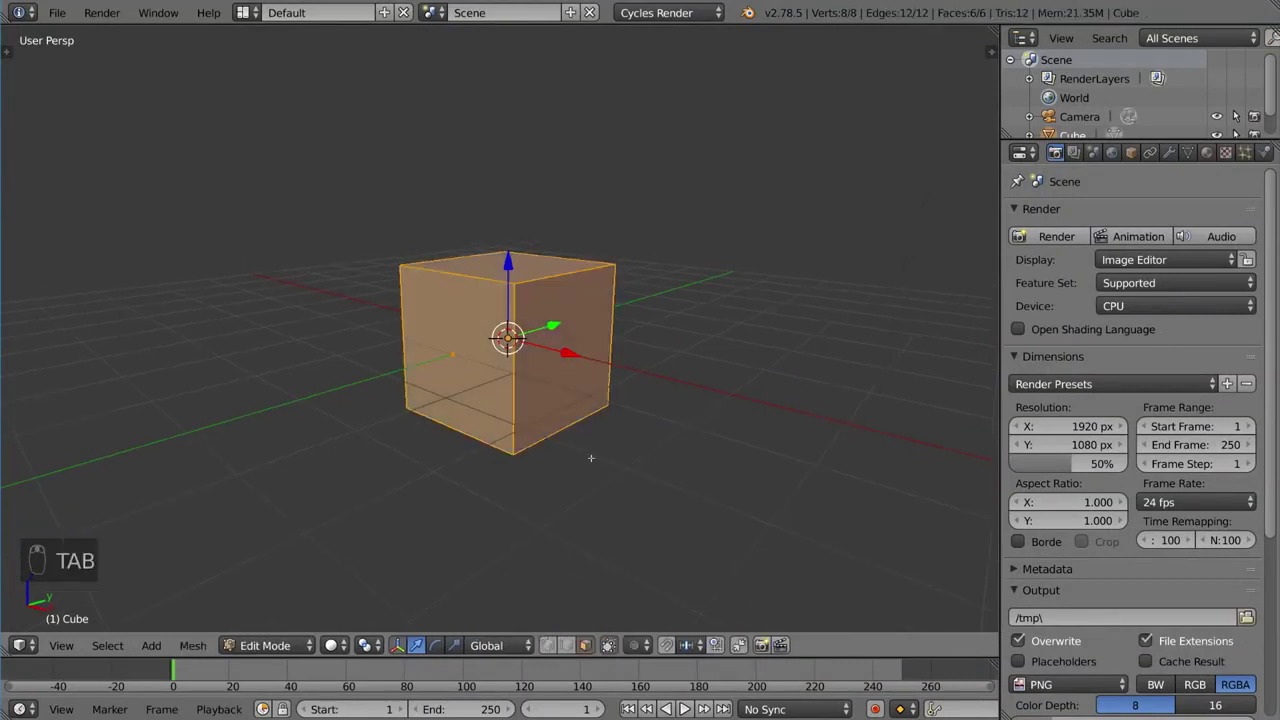
key("s")
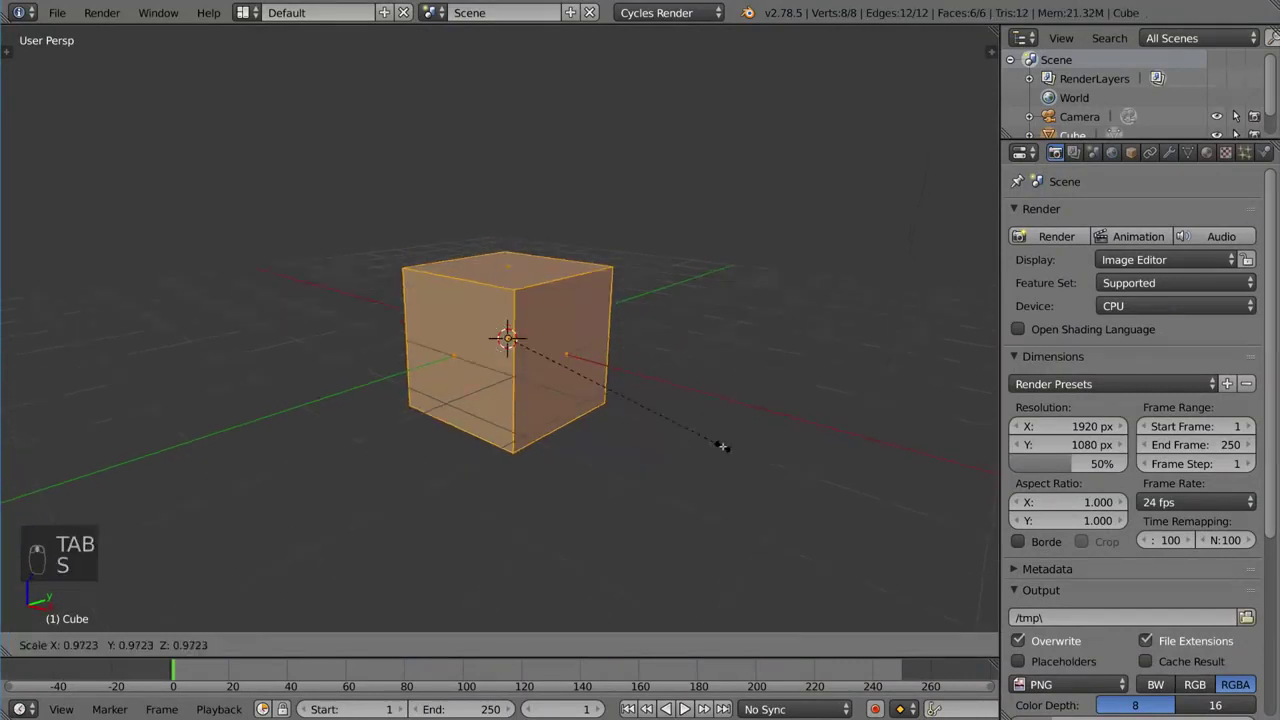
key("z")
left_click(523, 374)
middle_click_drag(574, 391, 605, 433)
key("s")
key("z")
left_click(660, 426)
- Add two evenly spaced loop cuts running along the slab's X axis, keeping them unslid
key("ctrl+r")
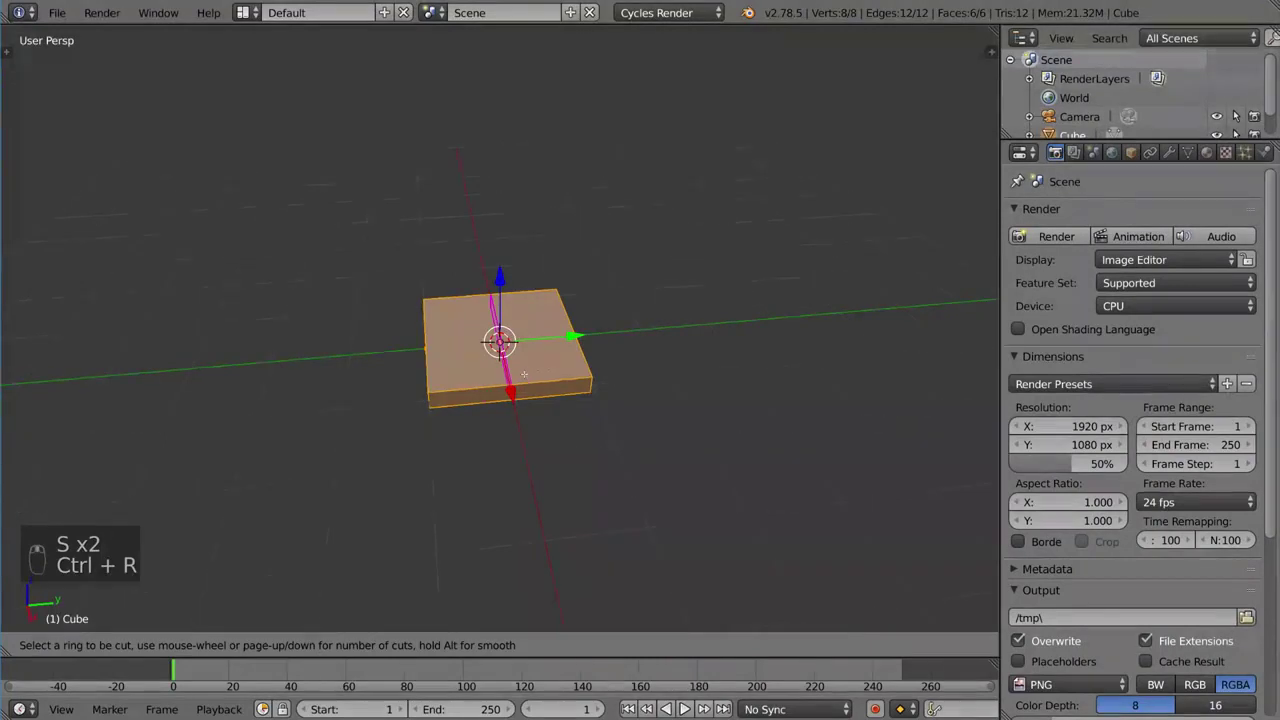
scroll(523, 374, "up", 1)
left_click(523, 374)
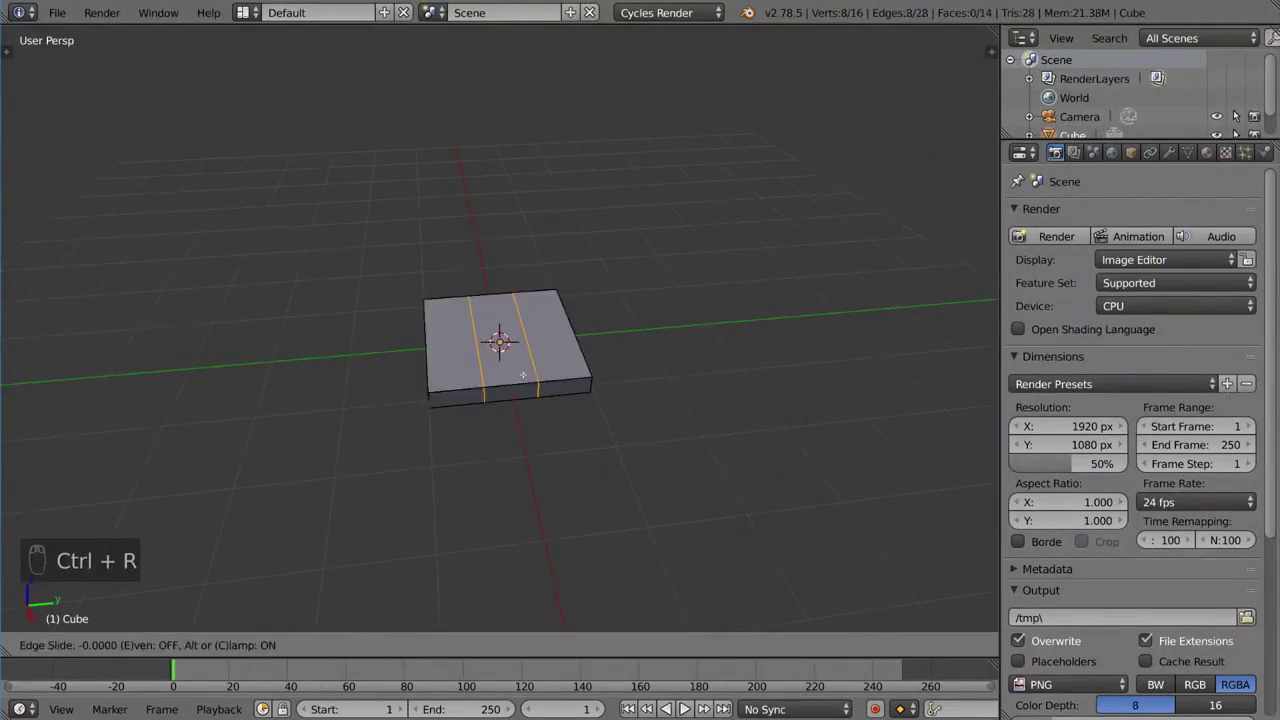
right_click(523, 374)
- Add two evenly spaced loop cuts along the slab's Y axis to divide its top into a three-by-three grid
middle_click_drag(527, 390, 564, 442)
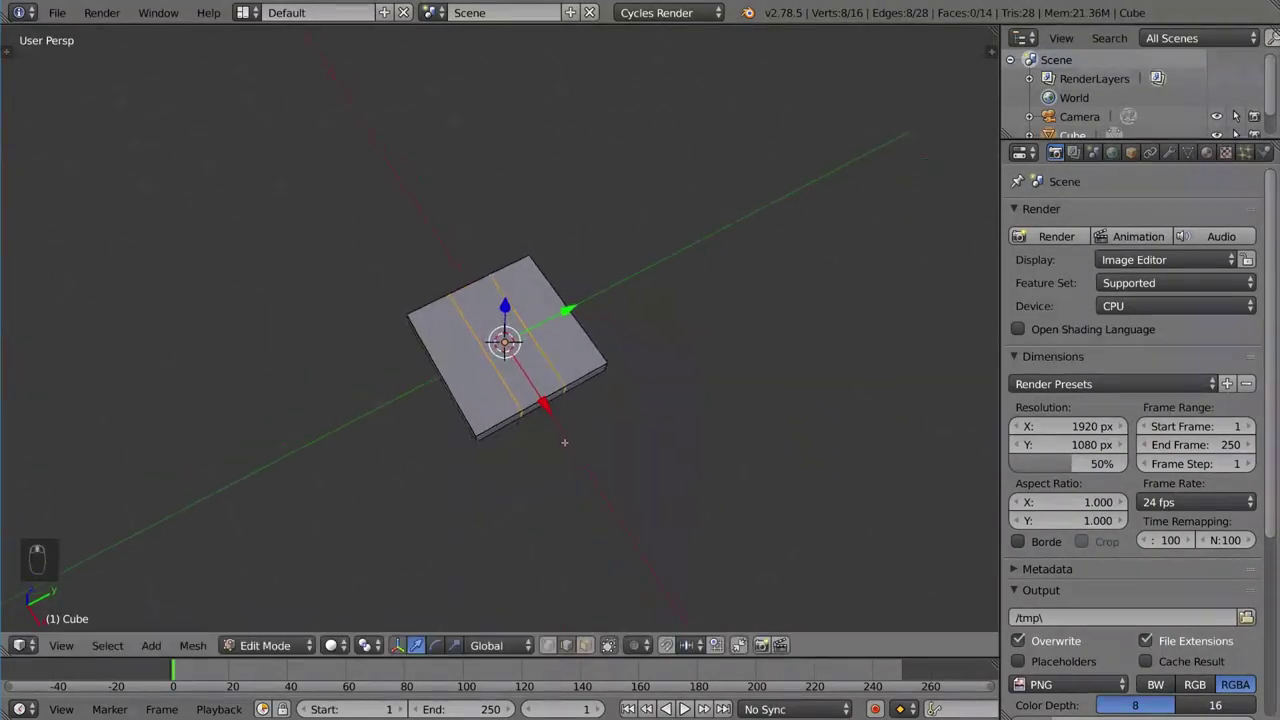
key("ctrl+r")
scroll(443, 399, "up", 1)
left_click(443, 399)
right_click(589, 400)
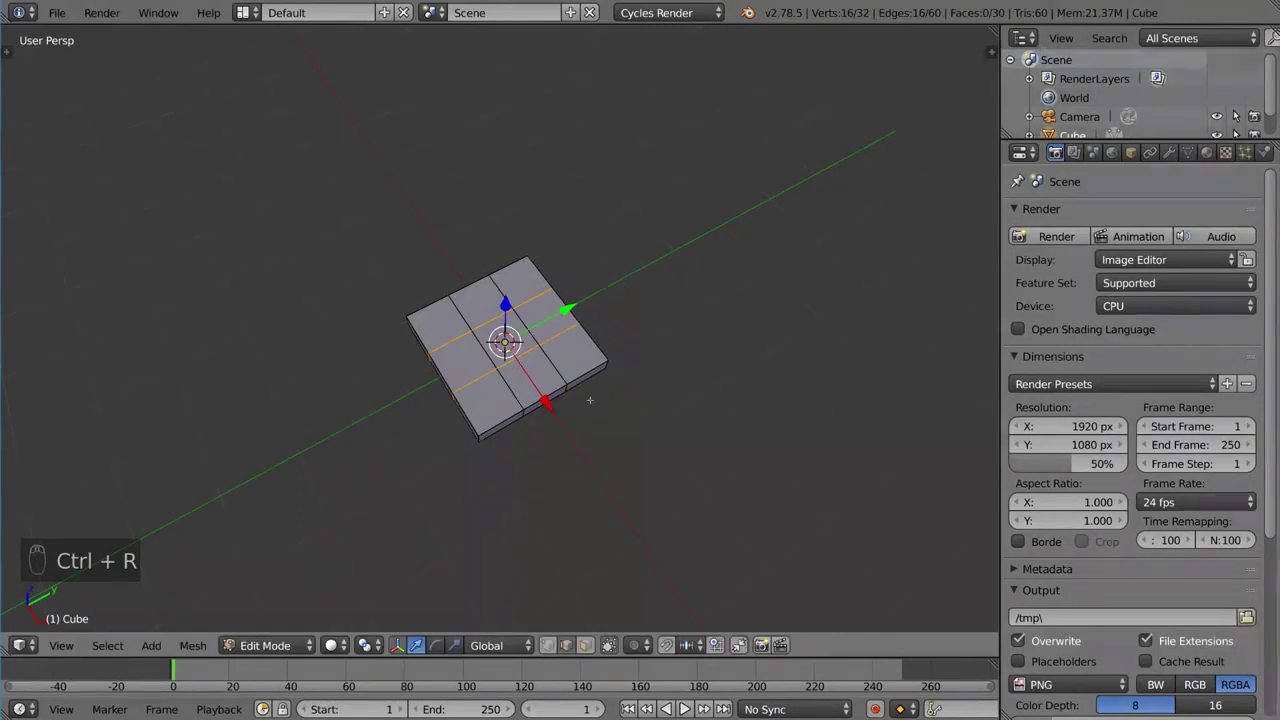
- Switch to face selection and select the four corner faces on the slab's underside
middle_click_drag(589, 400, 569, 280)
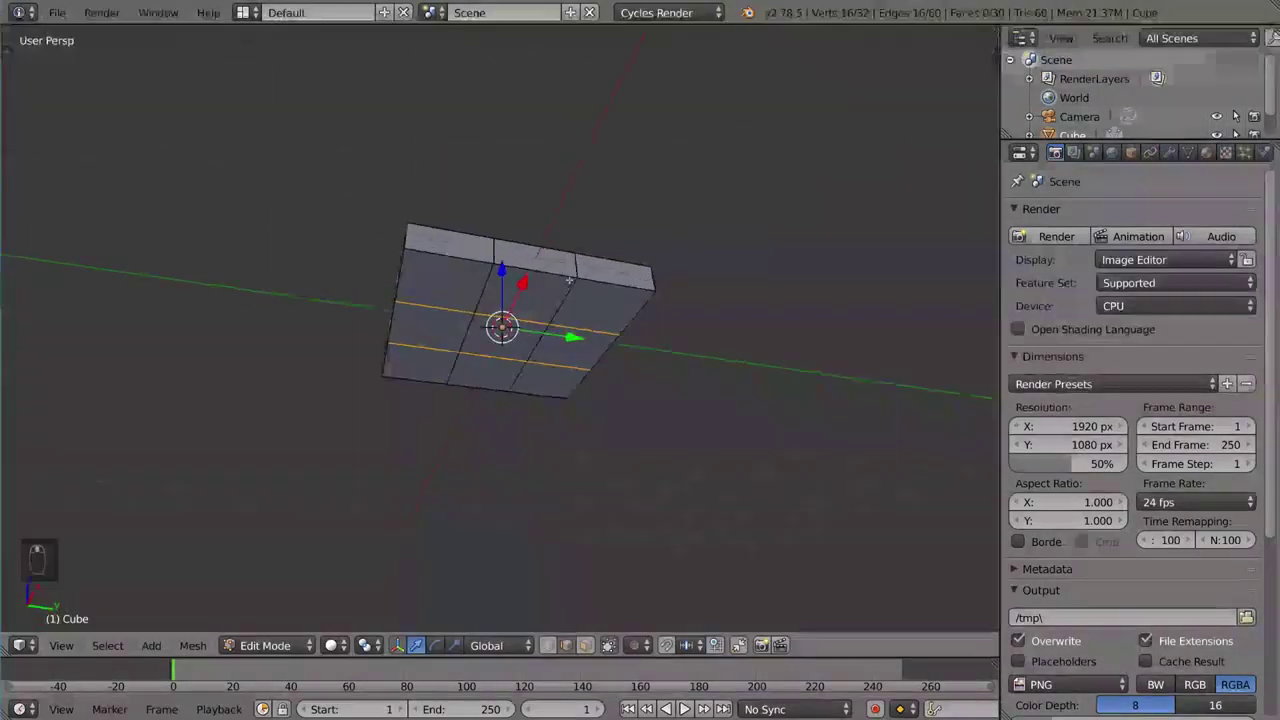
key("ctrl+Tab")
left_click(589, 303)
middle_click_drag(613, 340, 676, 320)
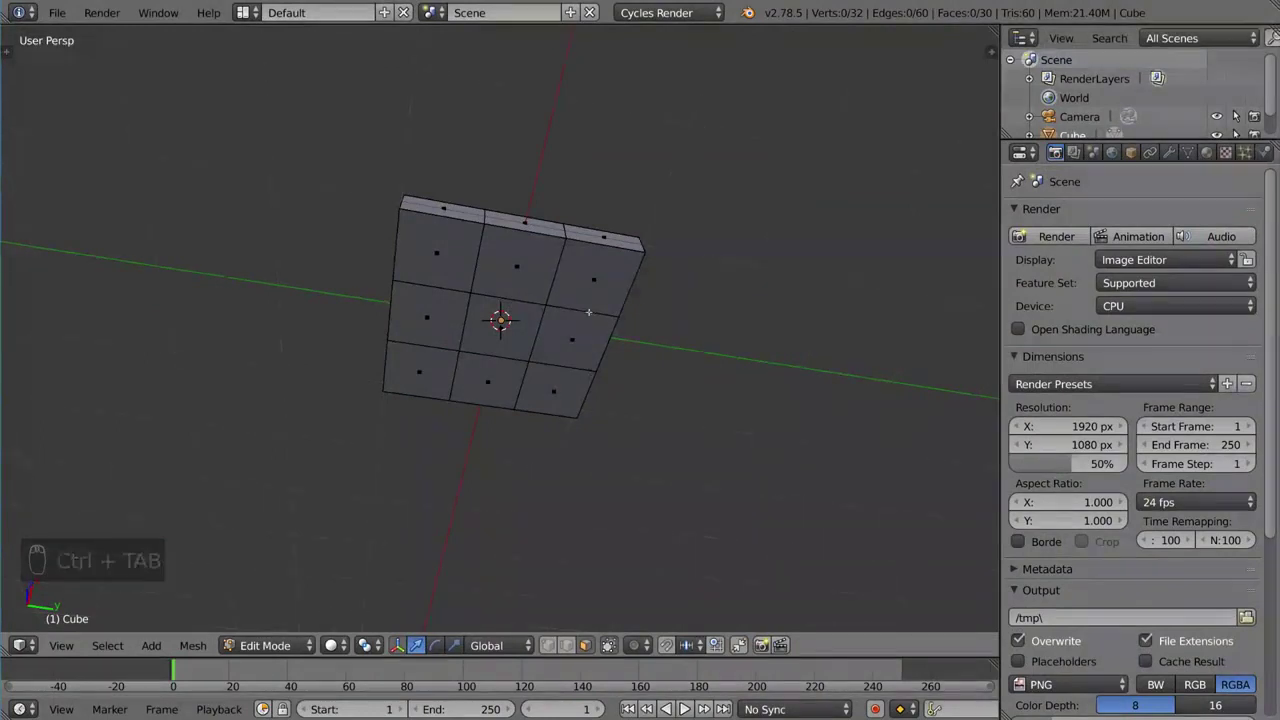
right_click(591, 281)
right_click(440, 255, "shift")
right_click(420, 371, "shift")
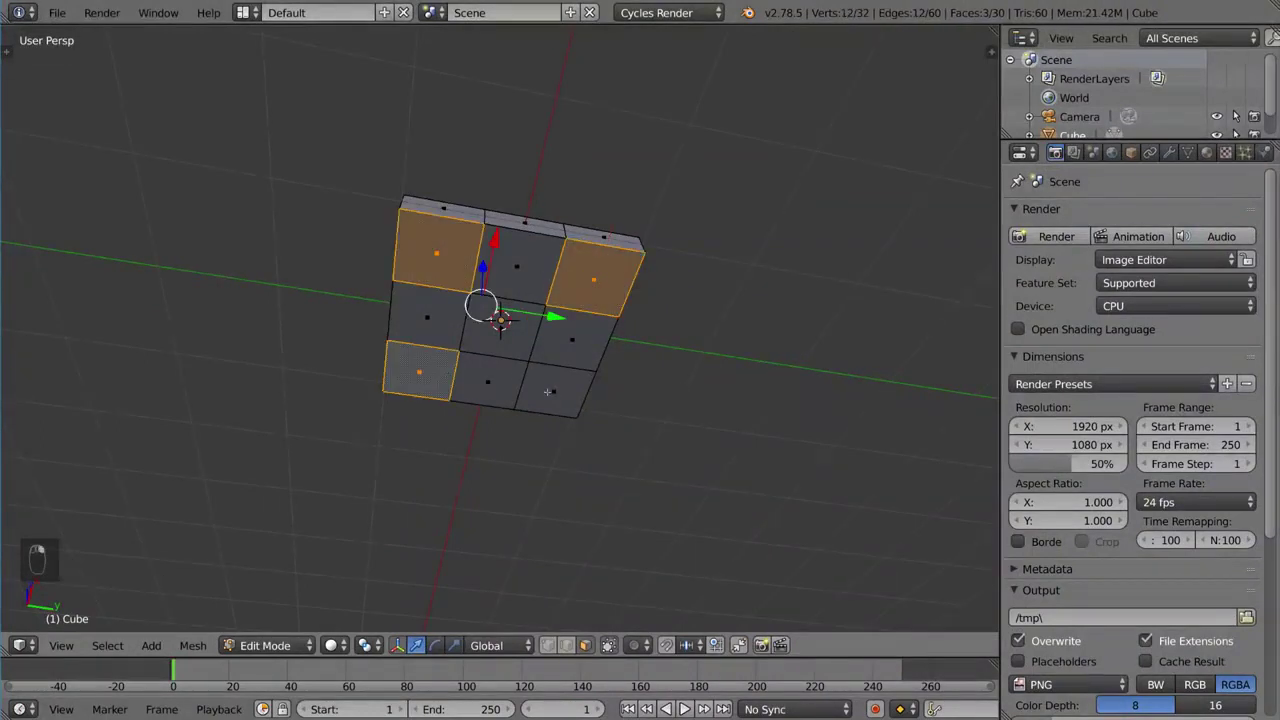
right_click(553, 390, "shift")
- Add the three top faces along the slab's positive Y edge to the selection
middle_click_drag(553, 390, 611, 401)
right_click(611, 401, "shift")
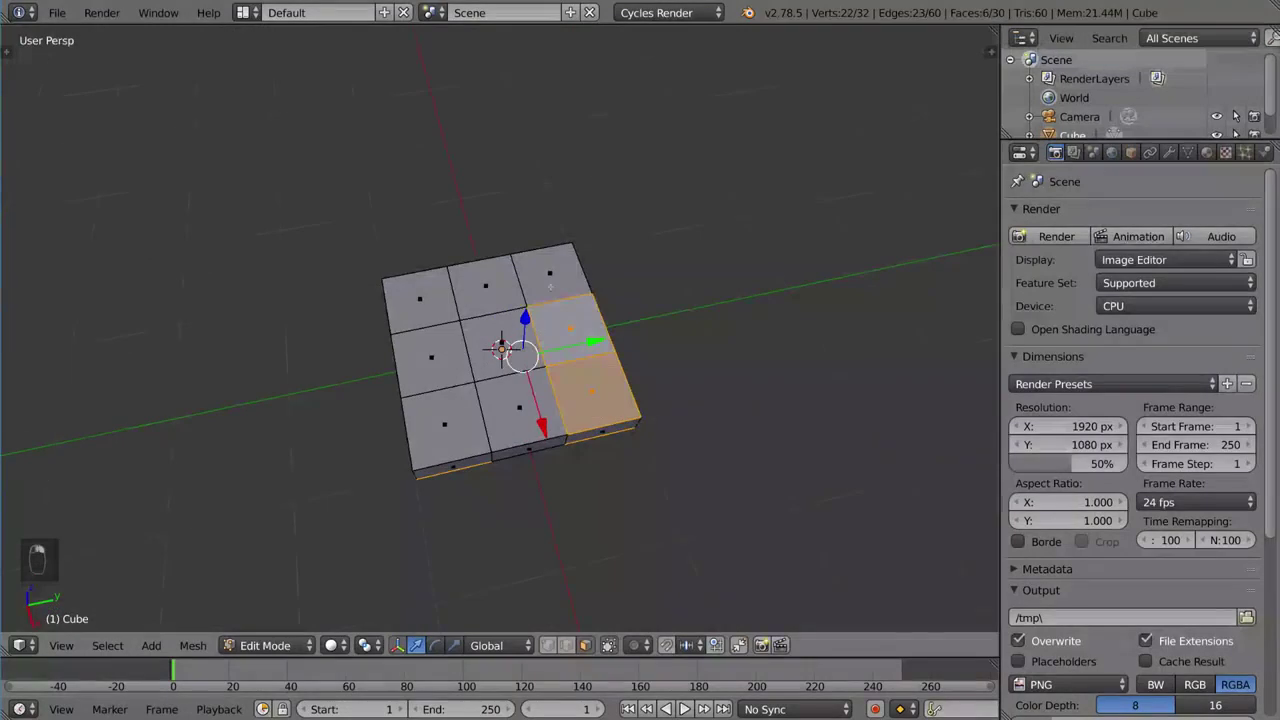
right_click(550, 287, "shift")
- Extrude the selected corner and edge faces in place, cancelling the movement so the new faces stay at their original position
middle_click_drag(620, 490, 622, 381)
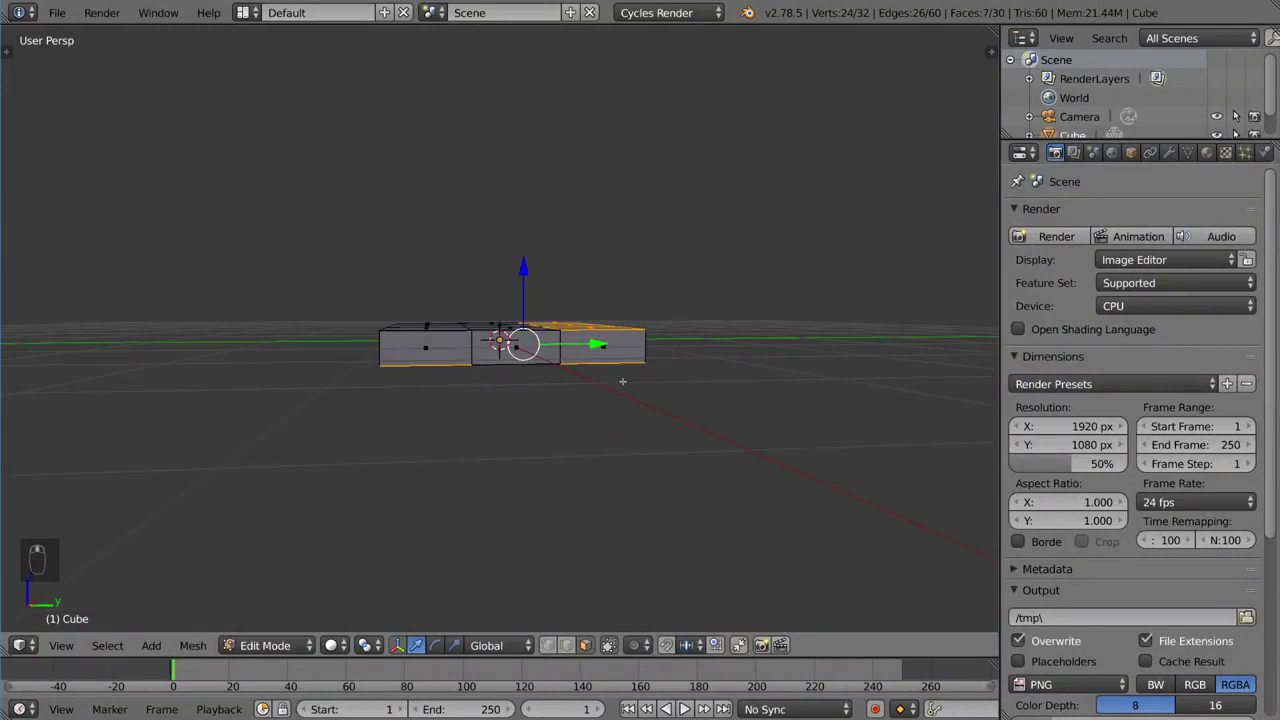
key("e")
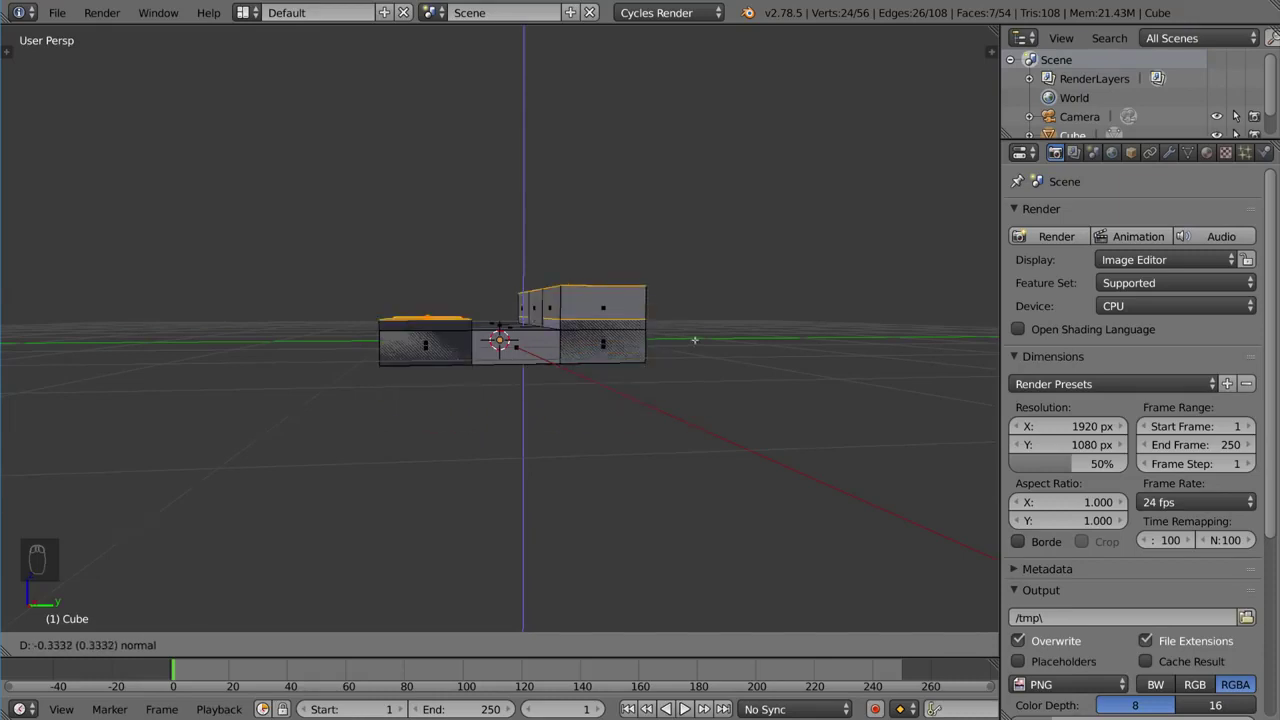
right_click(770, 308)
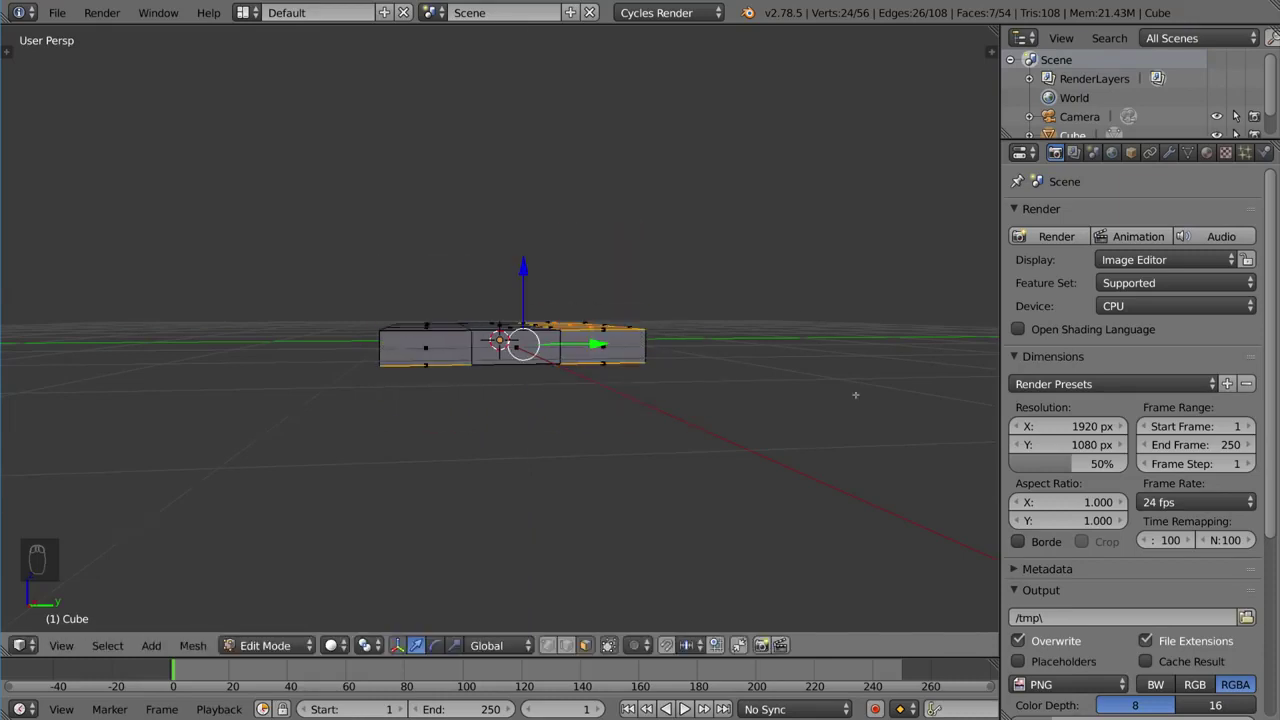
- Scale the extruded faces far apart along the Z axis to form chair legs and a backrest, and return to Object Mode
middle_click_drag(777, 379, 745, 376)
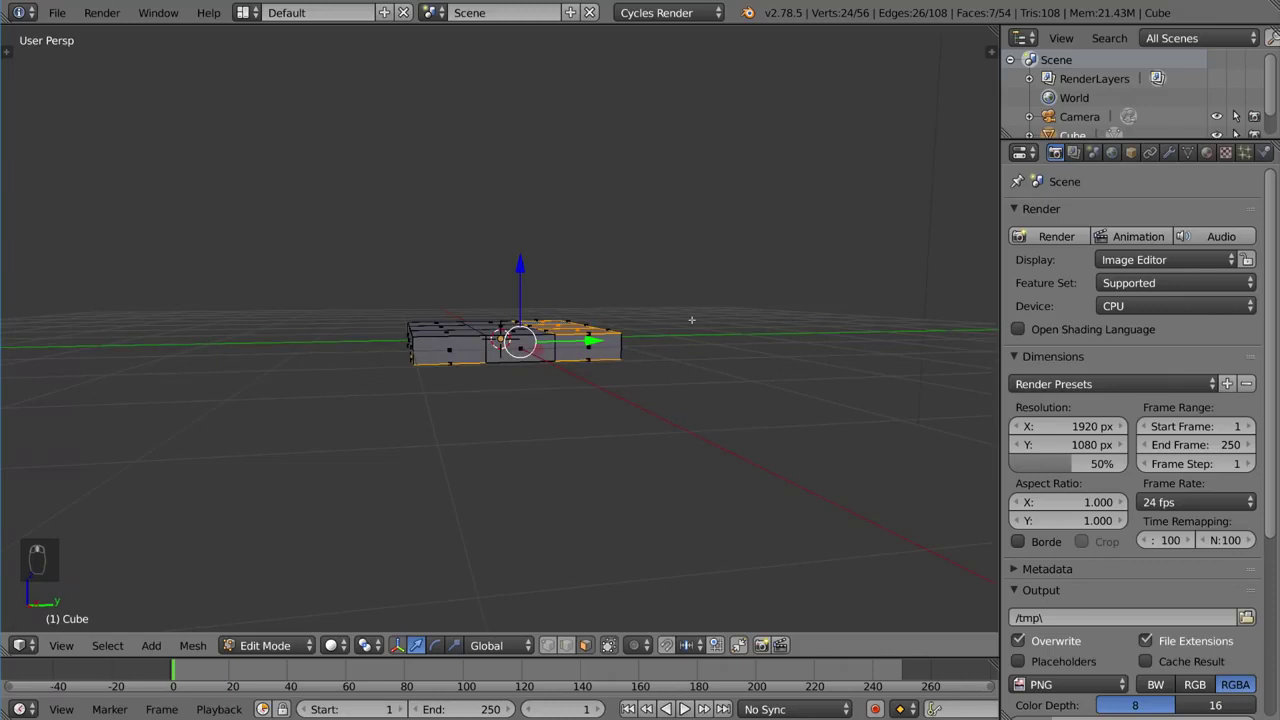
key("s")
key("z")
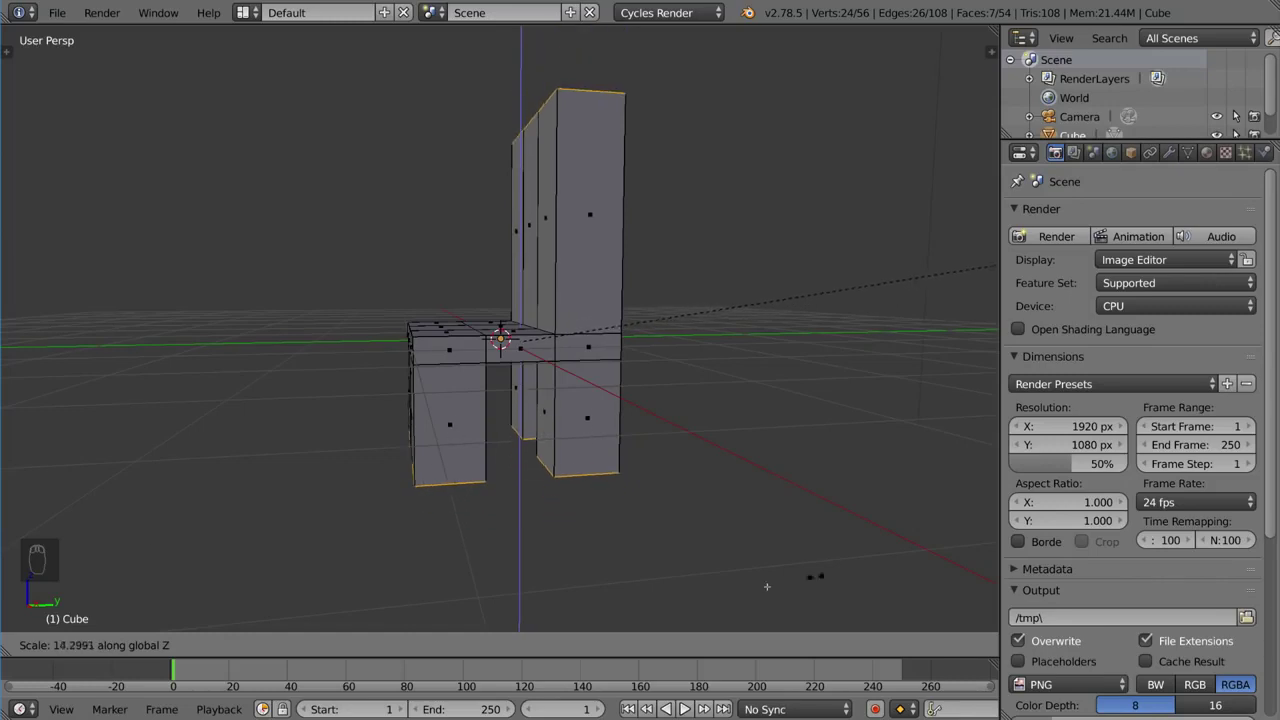
left_click(158, 531)
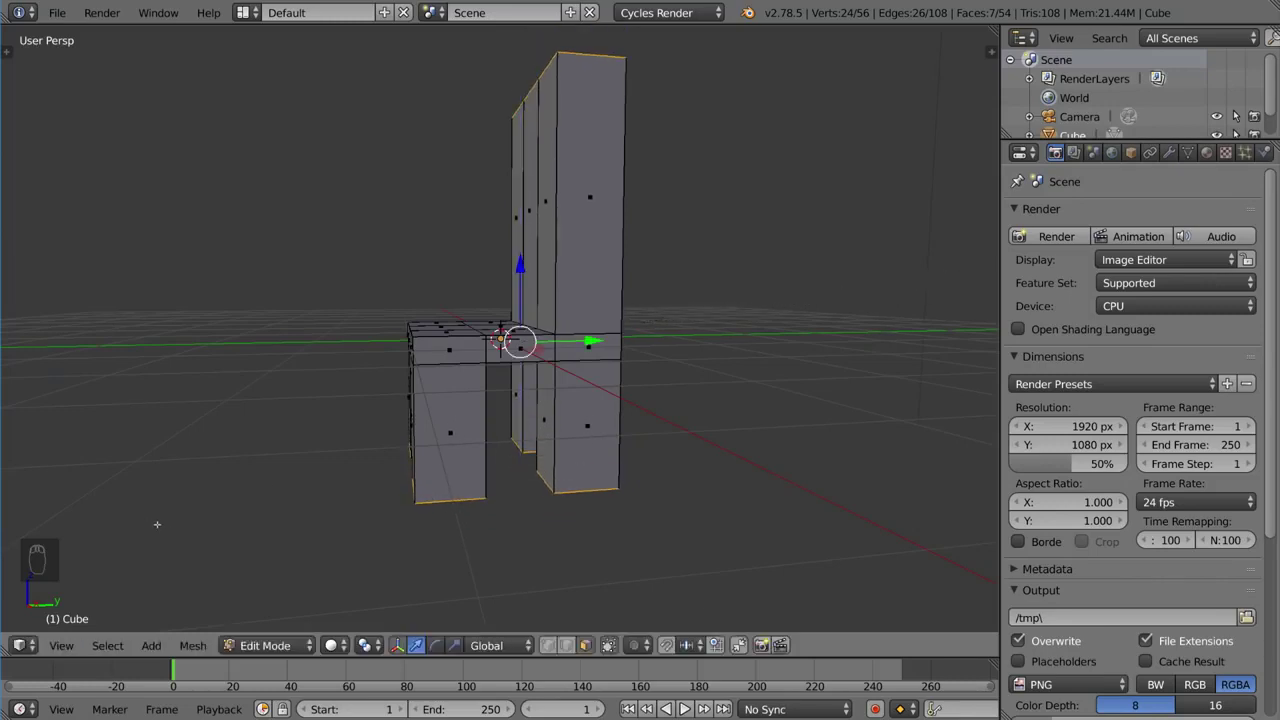
scroll(540, 434, "down", 3)
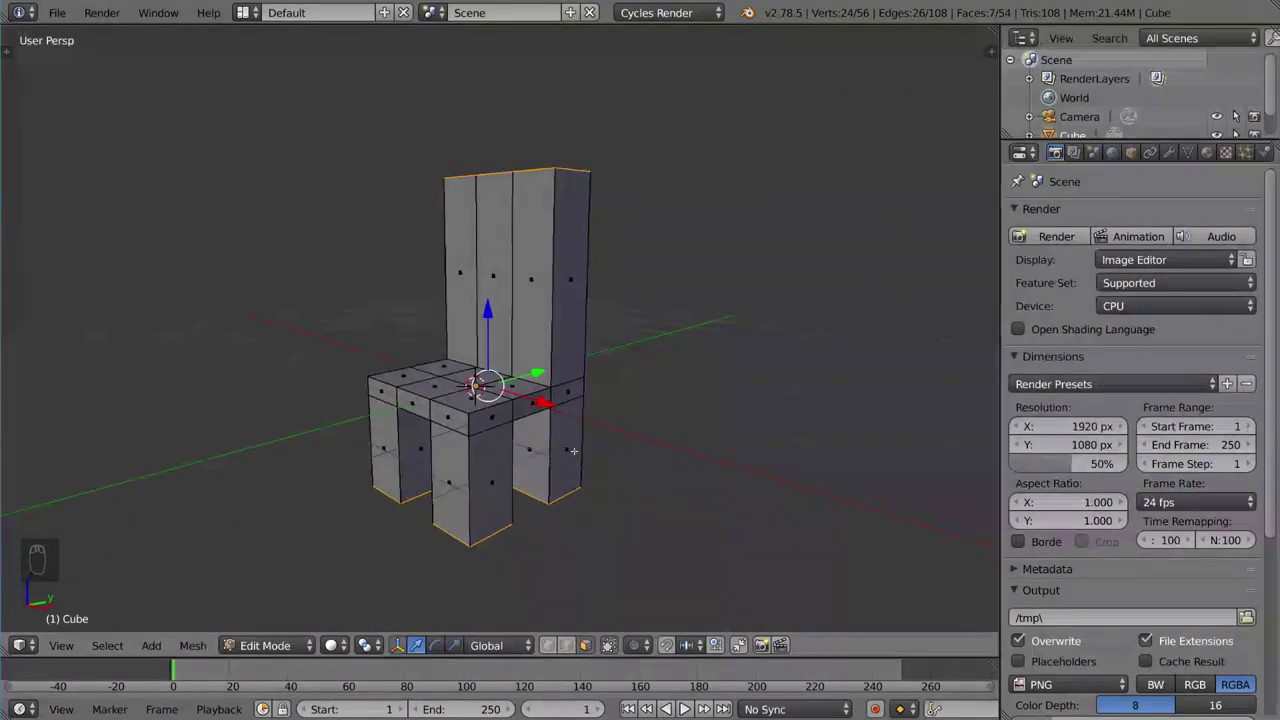
key("Tab")
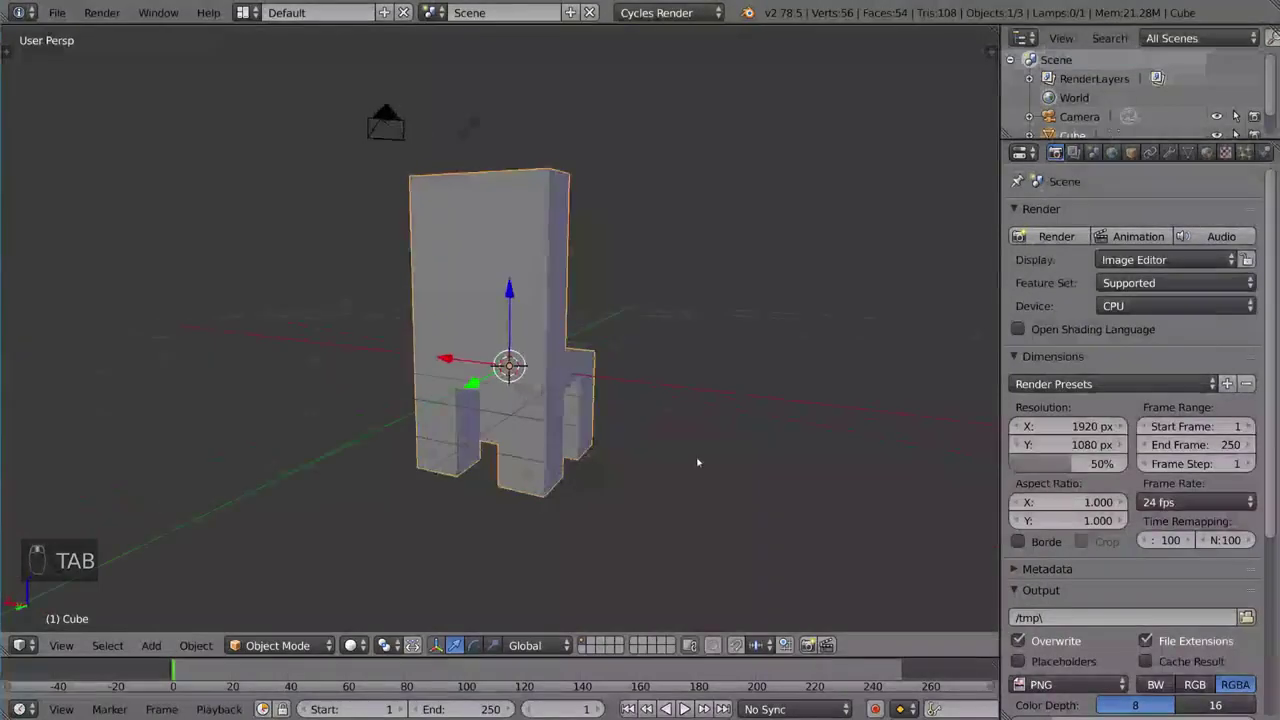